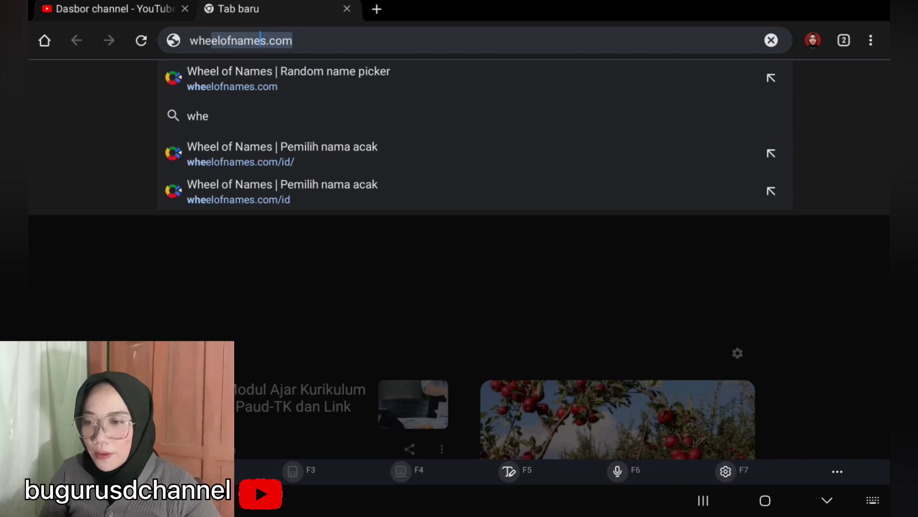
Step: Open the wheelofnames.com website and look over the default wheel page
click(324, 41)
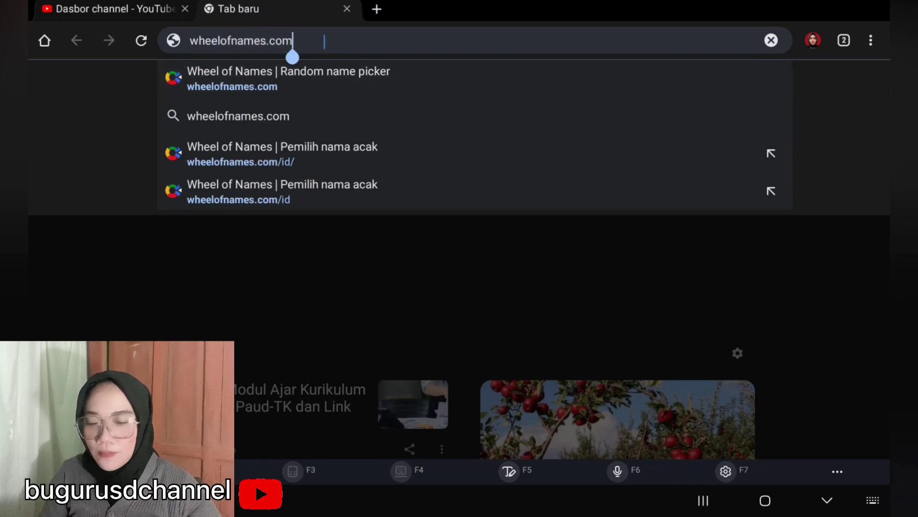
key(Return)
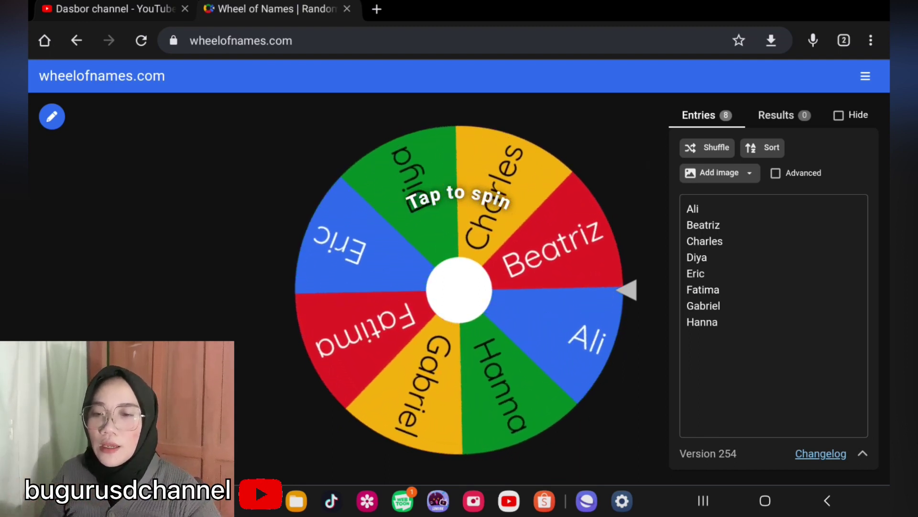
scroll(611, 236, down, 4)
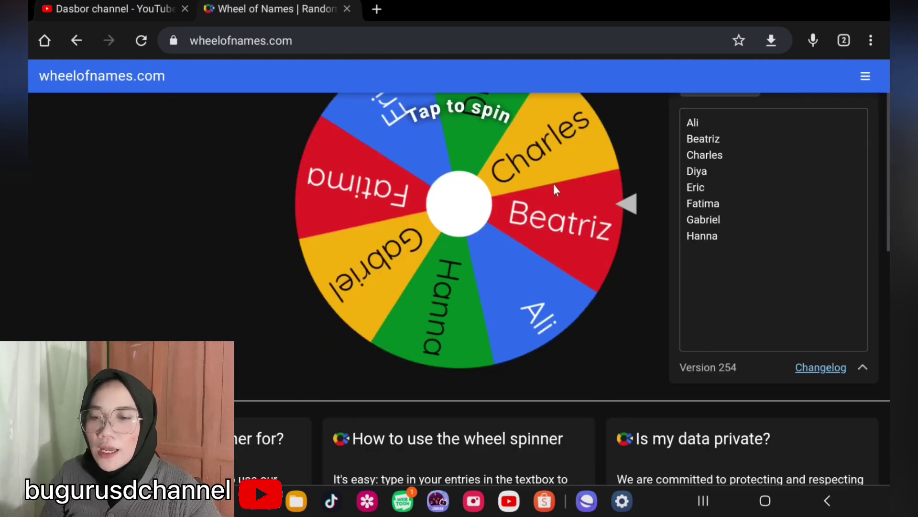
scroll(612, 237, up, 4)
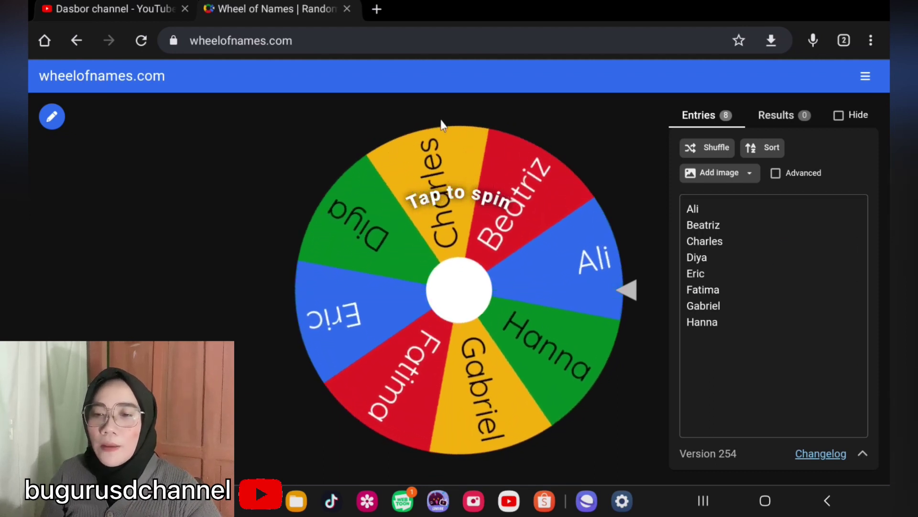
Step: Switch the website's display language from English to Bahasa Indonesia
click(865, 79)
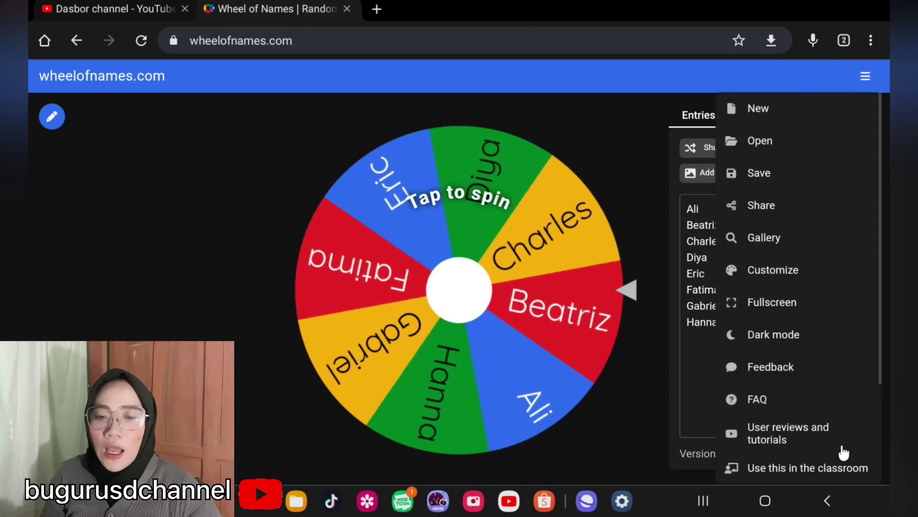
scroll(842, 425, down, 1)
scroll(859, 418, down, 2)
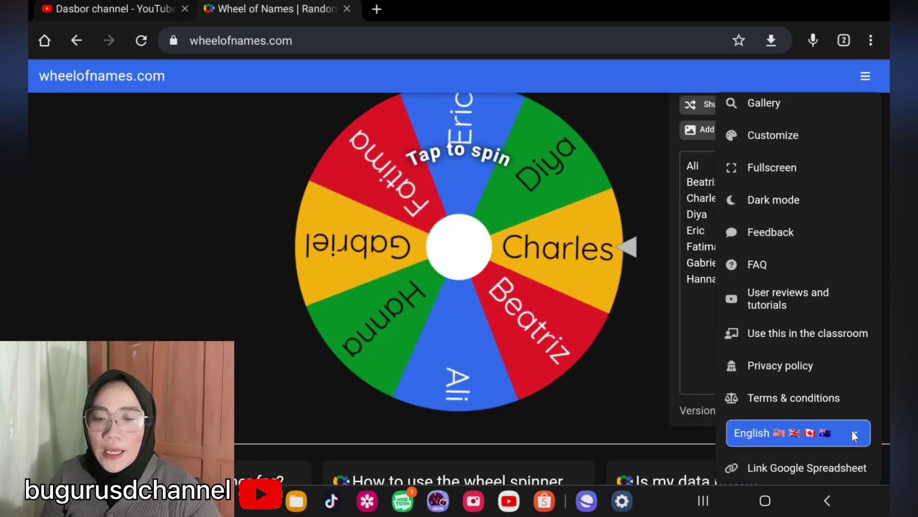
click(854, 433)
scroll(222, 176, up, 3)
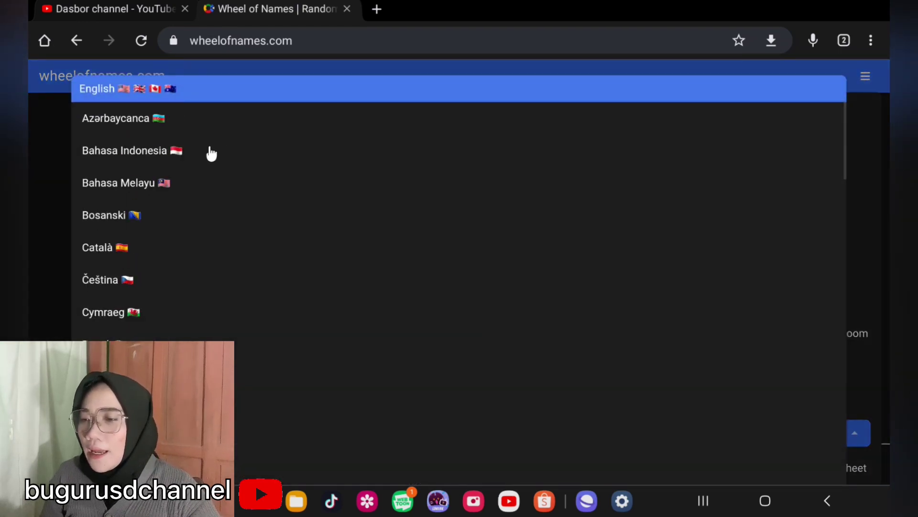
click(148, 151)
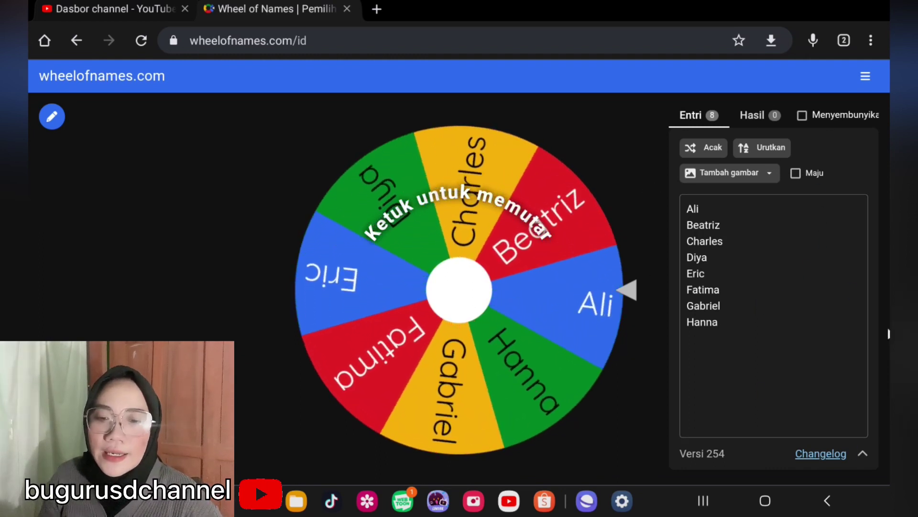
Step: Replace all the sample names in the entry list with the numbers 1 to 7, one per line
click(732, 328)
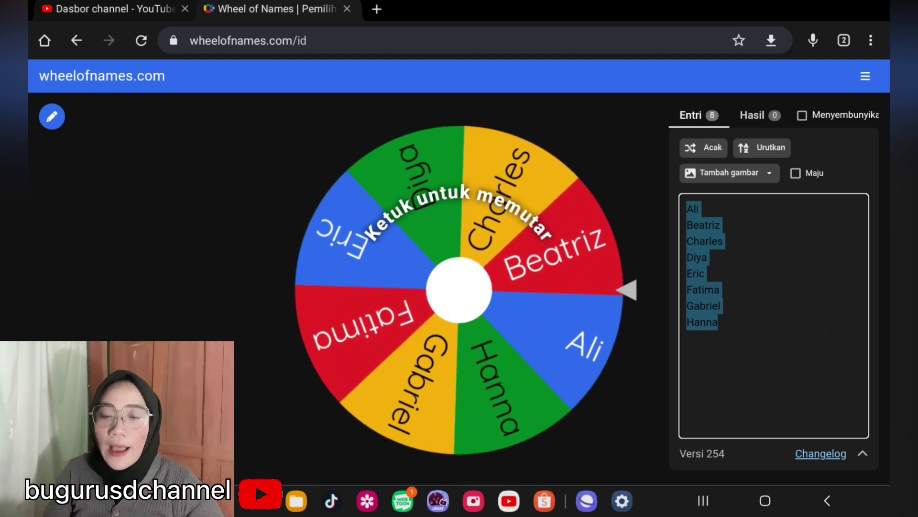
text(1)
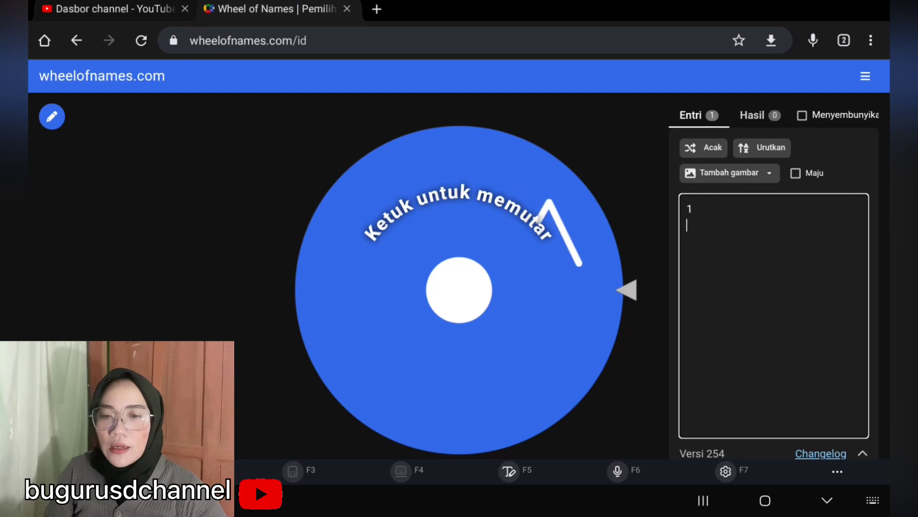
text(2)
key(Return)
text(3)
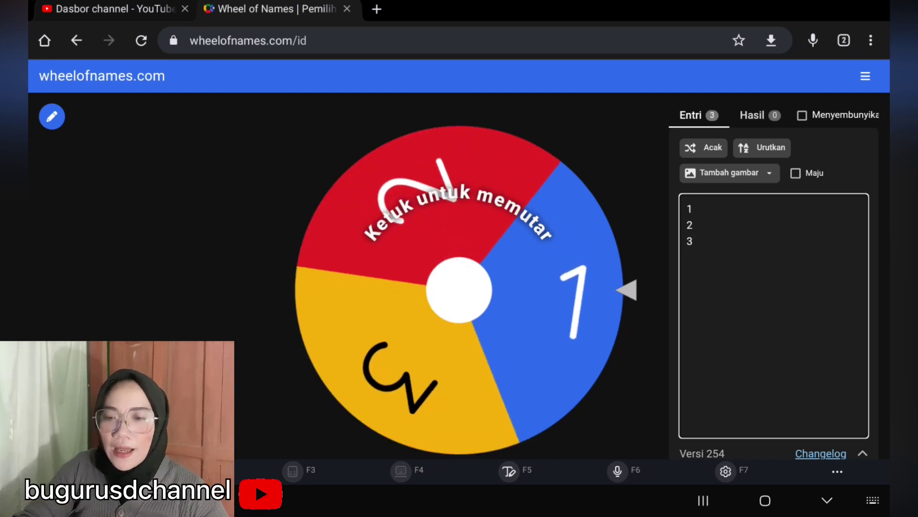
key(Return)
text(4 )
text(5 )
text(6)
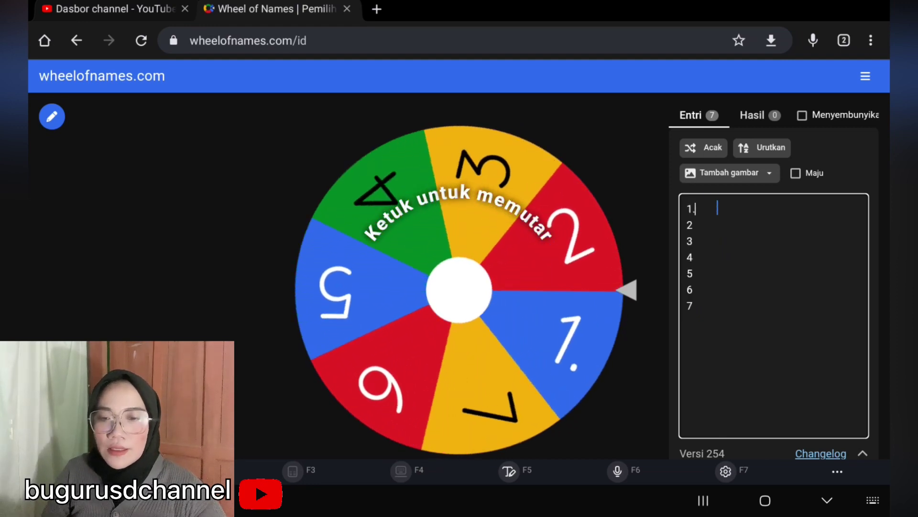
Step: Extend the first two wheel entries into the addition problems "1. 25+3=" and "2. 26+12="
text(26)
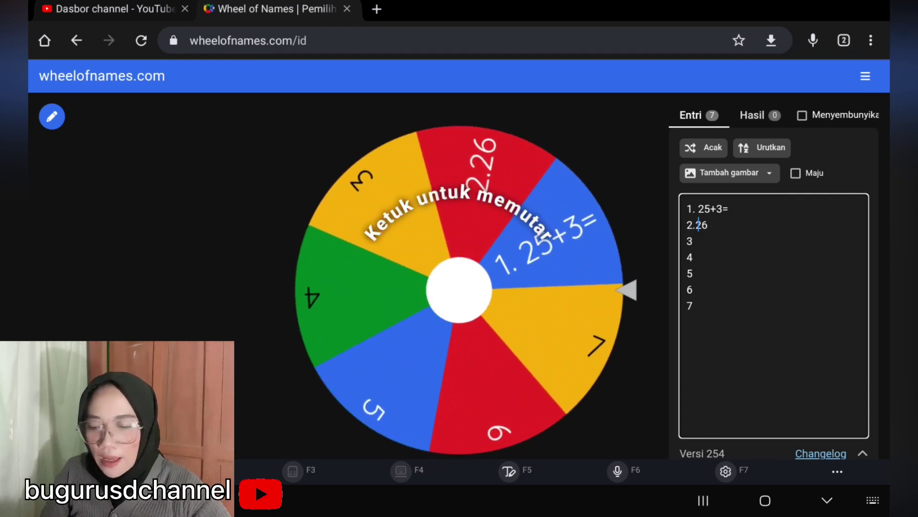
text(12=)
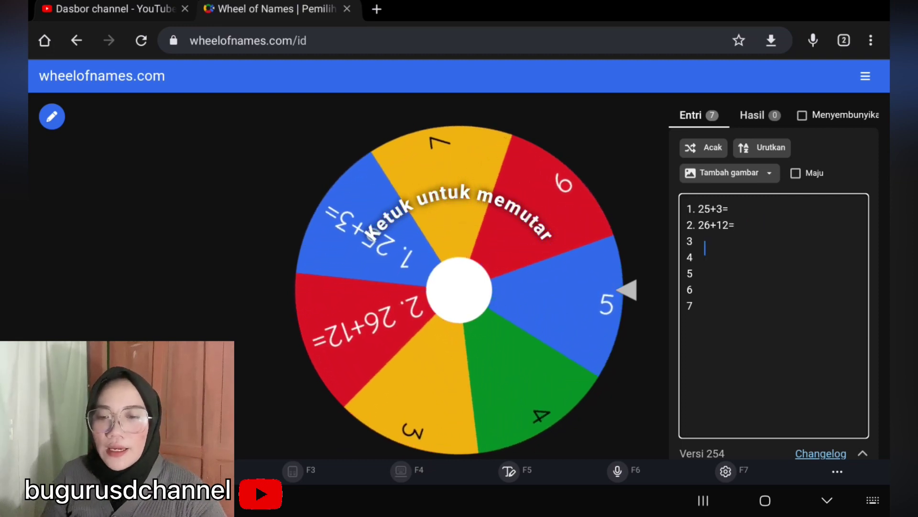
click(712, 311)
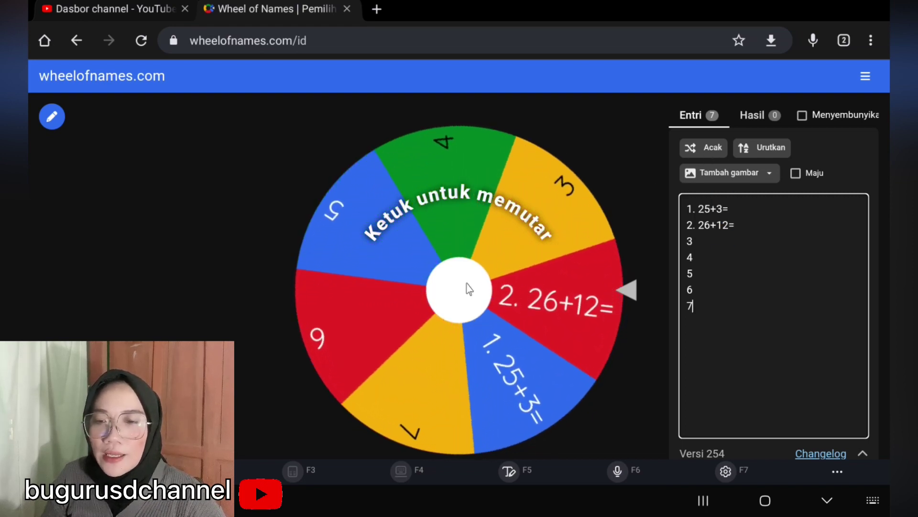
Step: Shuffle the wheel entries and sort them back into ascending order
click(705, 148)
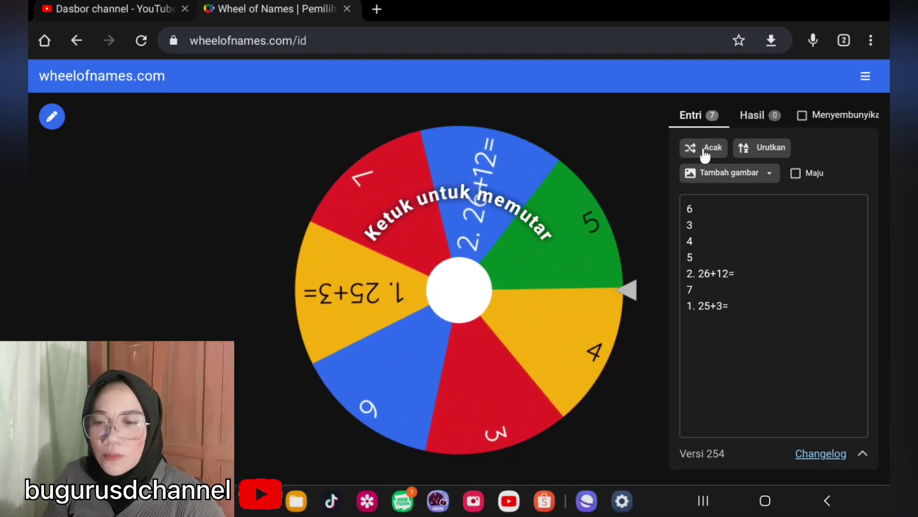
click(758, 156)
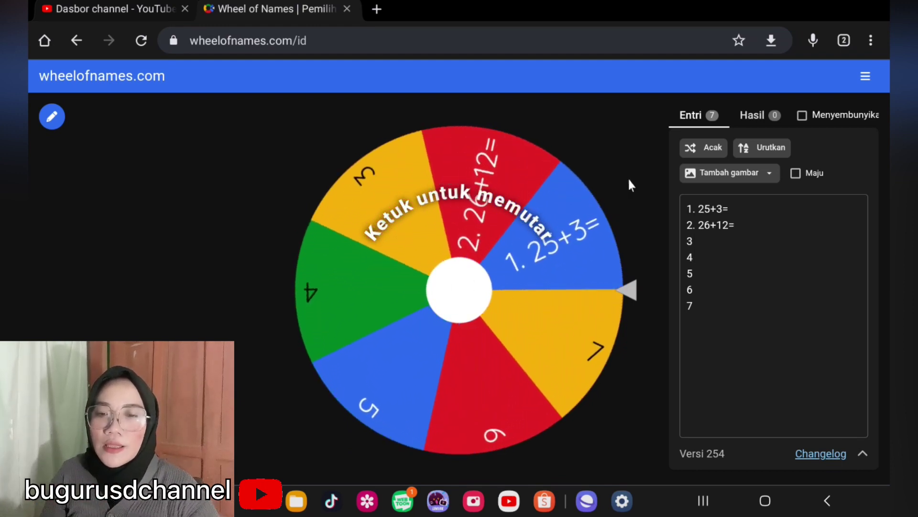
Step: Examine the image source choices for the wheel's background image and for its centre image, without adding either
click(769, 178)
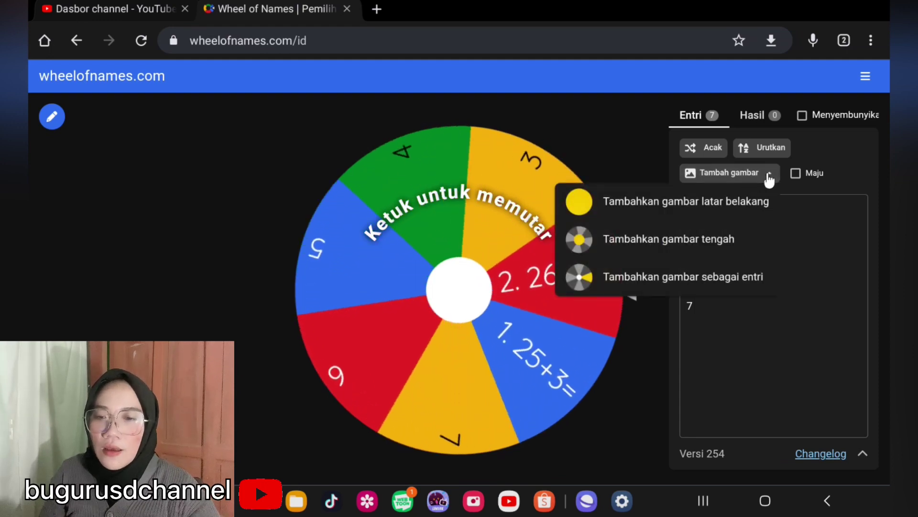
click(728, 208)
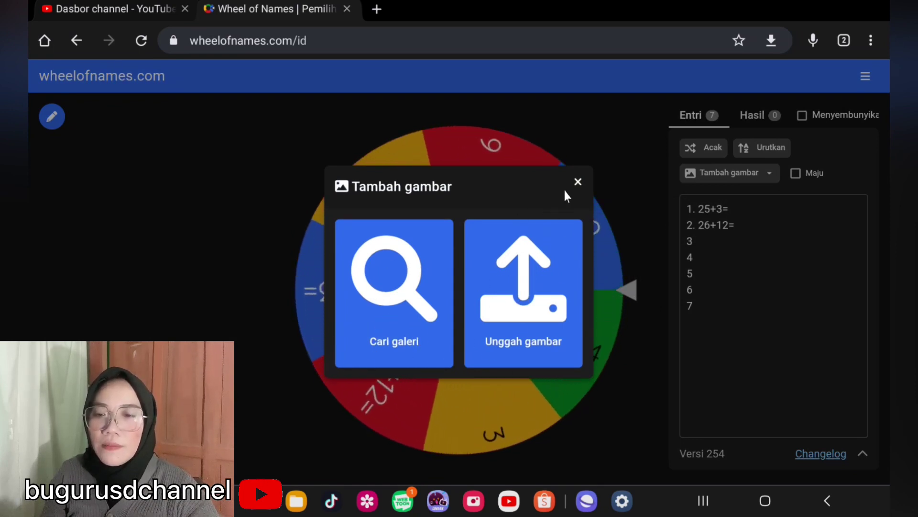
click(578, 181)
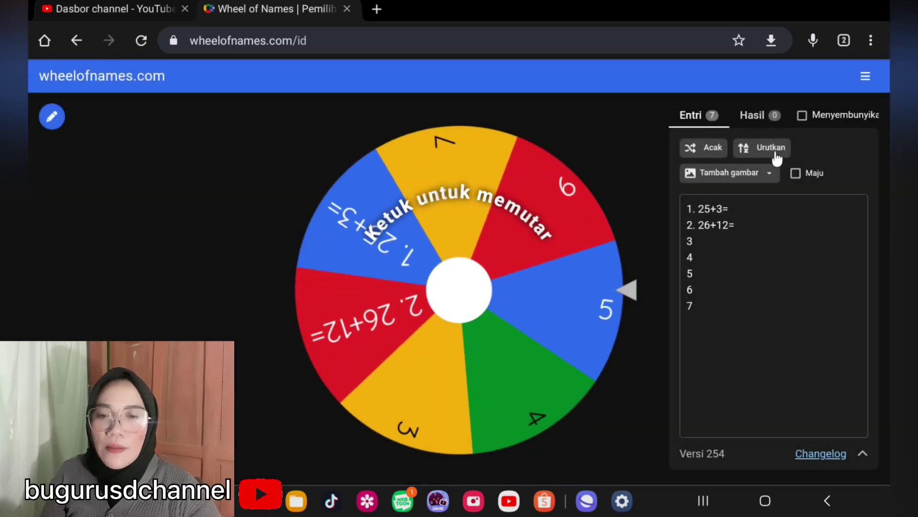
click(770, 175)
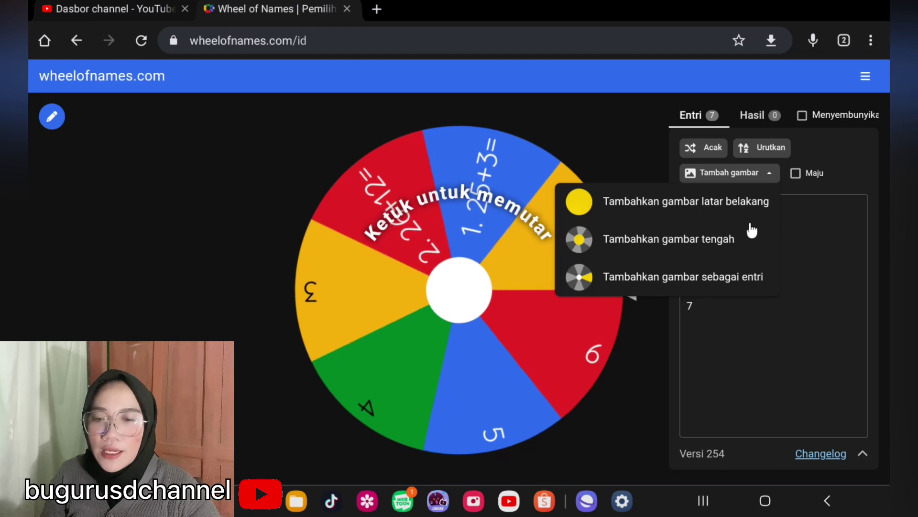
click(607, 237)
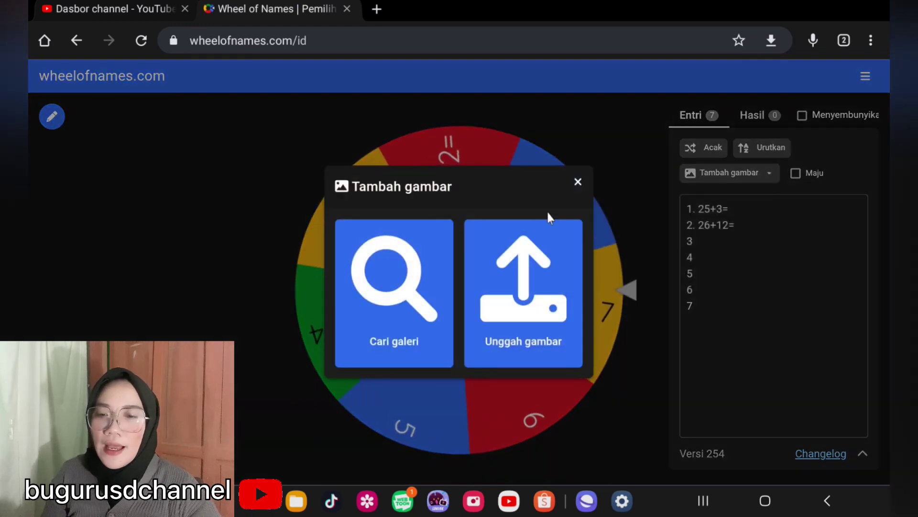
click(577, 185)
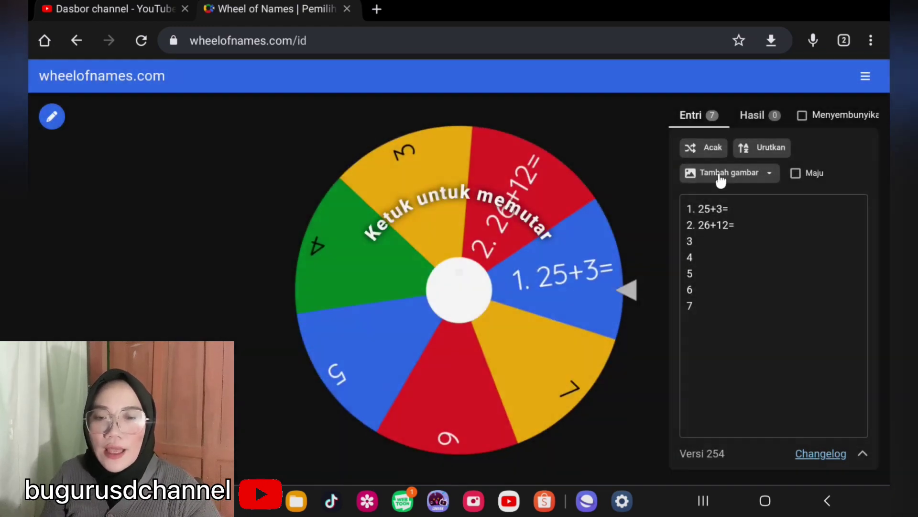
Step: Upload the portrait photo with the red patterned outfit from the device as a new image entry on the wheel
click(764, 174)
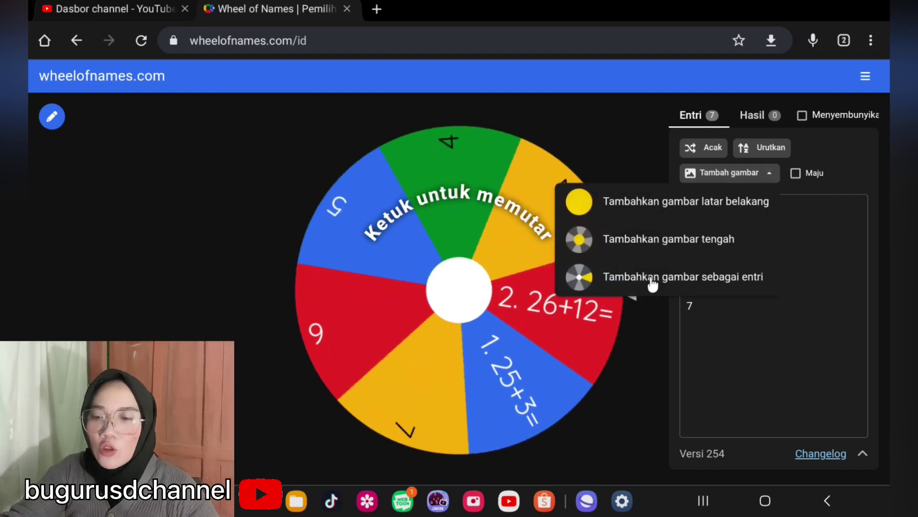
click(652, 281)
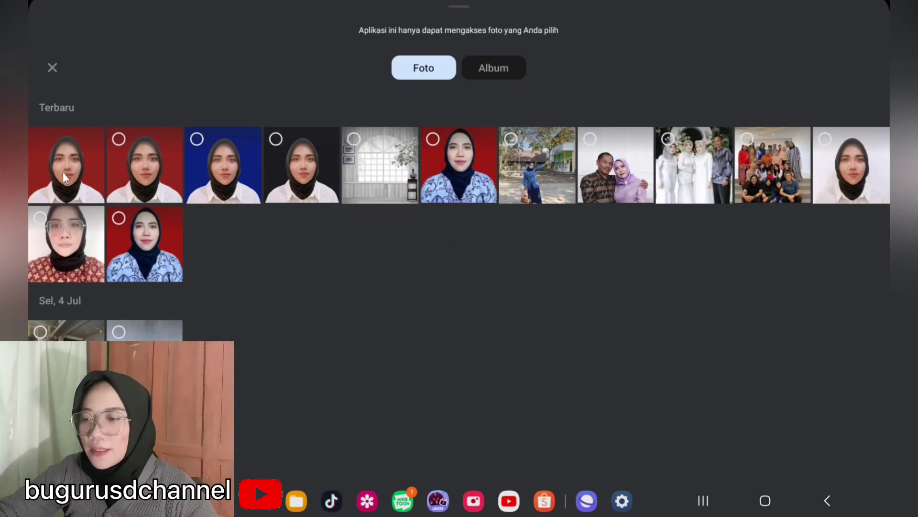
click(62, 243)
click(830, 460)
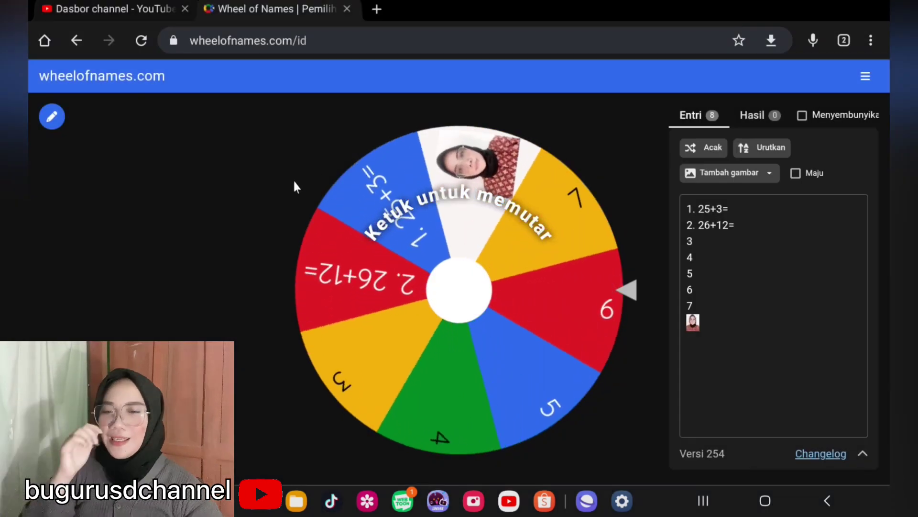
Step: Add the portrait photo with the white shirt as another image entry on a new line below the first photo
click(762, 282)
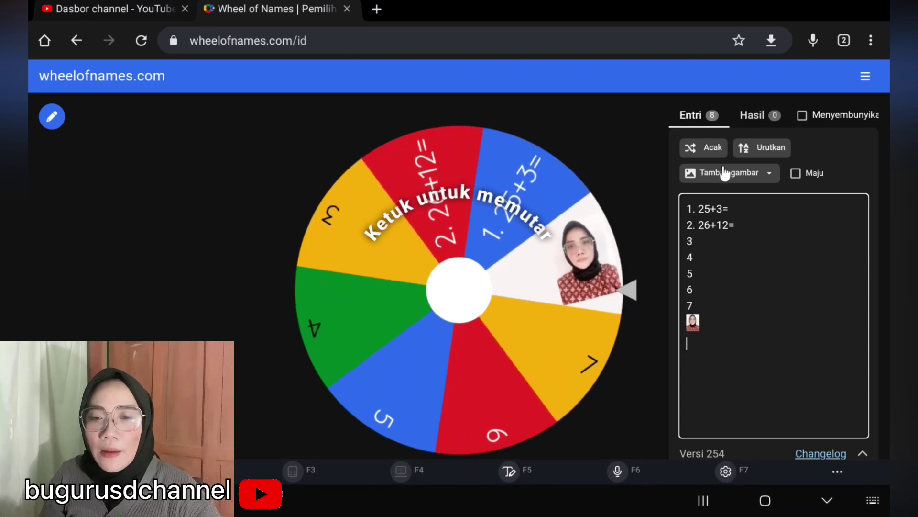
click(751, 177)
click(680, 271)
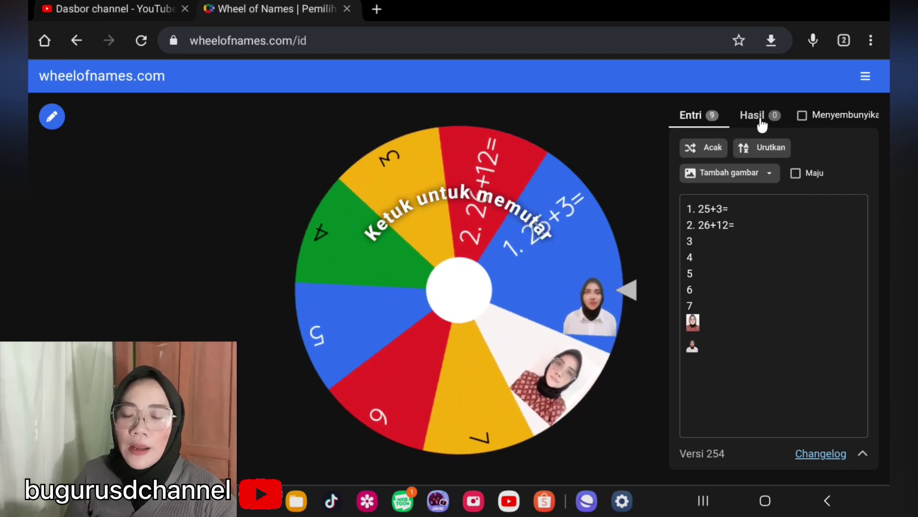
Step: Show the wheel's results list, and hide and restore the side panel beside the wheel
click(763, 322)
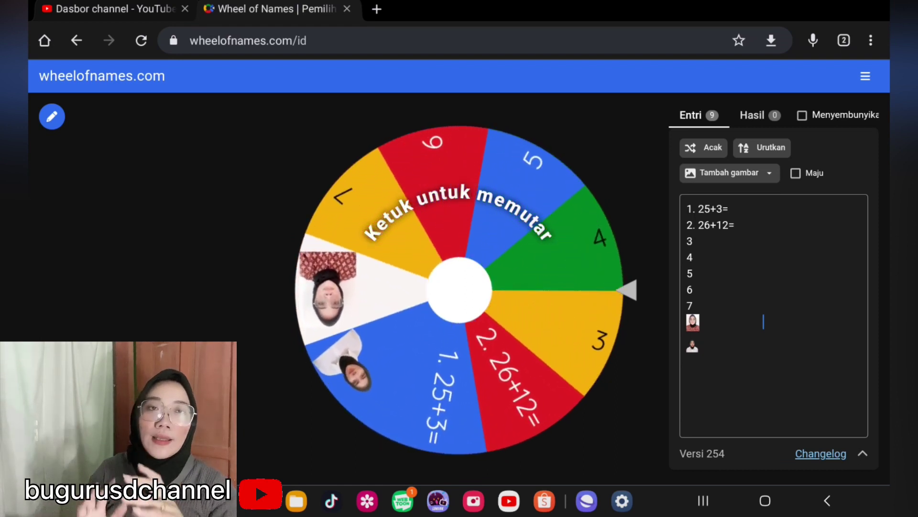
click(826, 151)
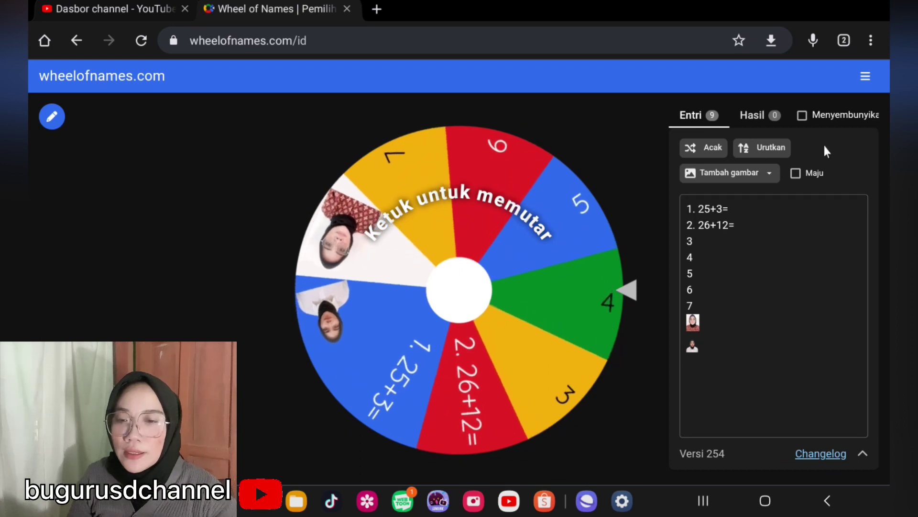
click(764, 120)
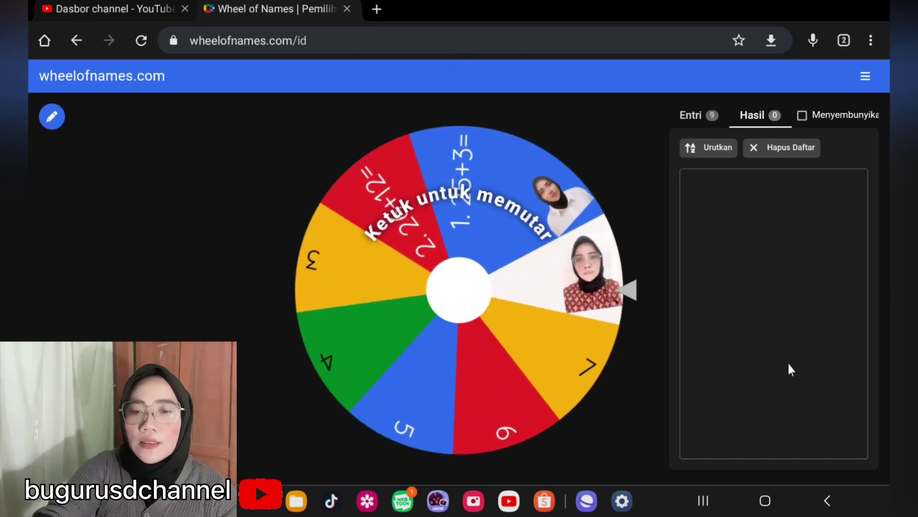
click(802, 115)
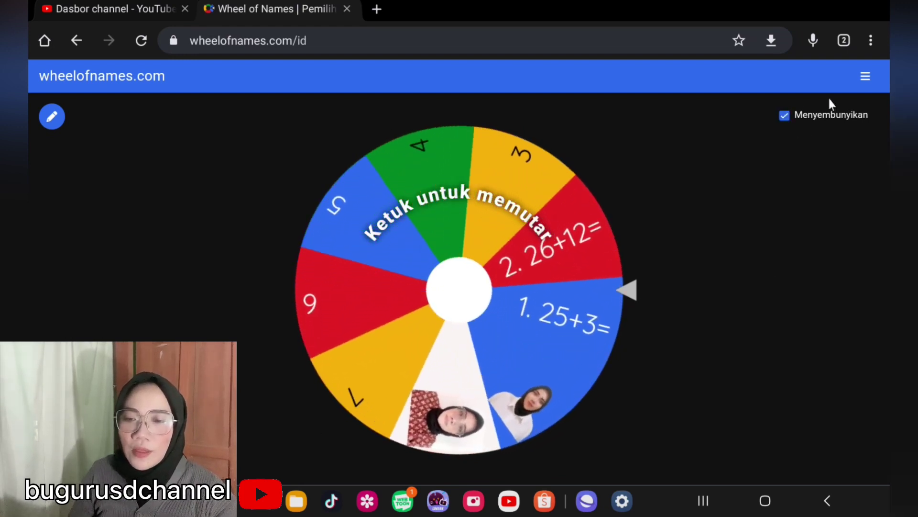
click(785, 115)
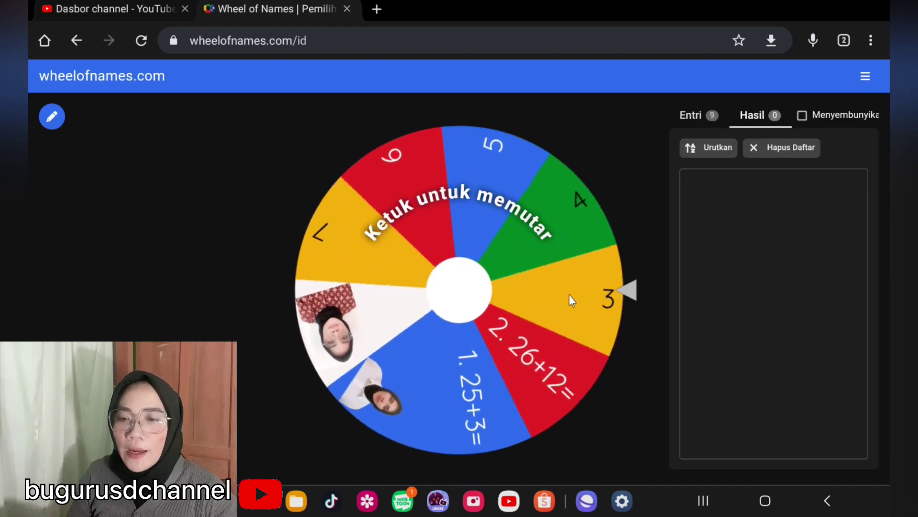
Step: Spin the wheel to draw a random entry and point out the winner announcement
click(563, 294)
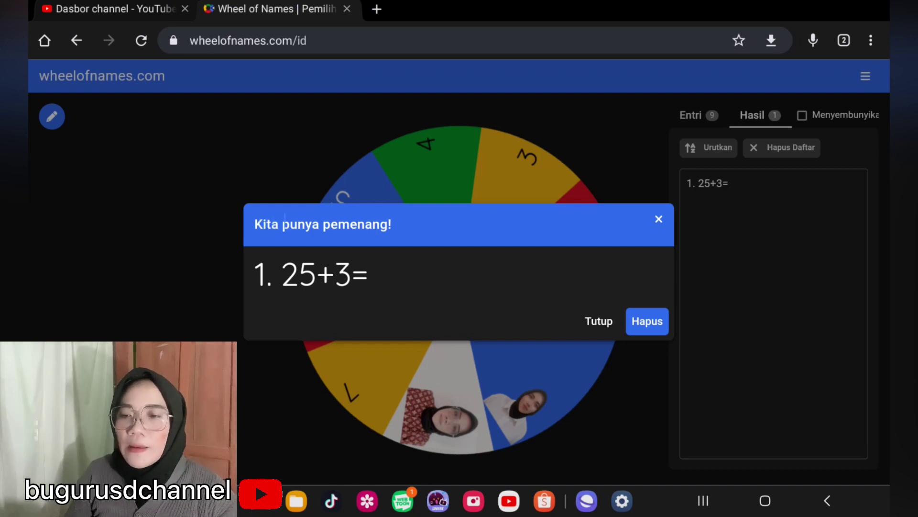
drag(256, 225, 389, 225)
click(394, 225)
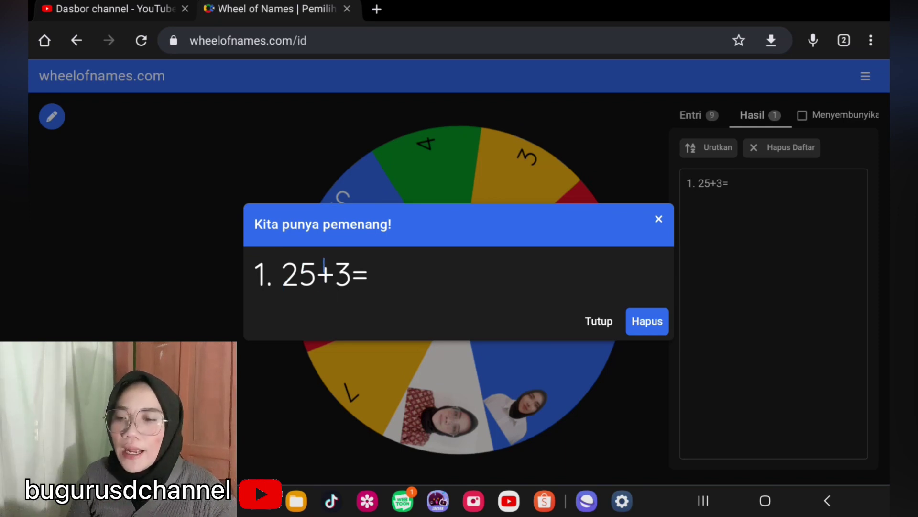
Step: Remove the winning entry "1. 25+3=" from the wheel, and compare the remaining entries with the results list
drag(371, 278, 273, 277)
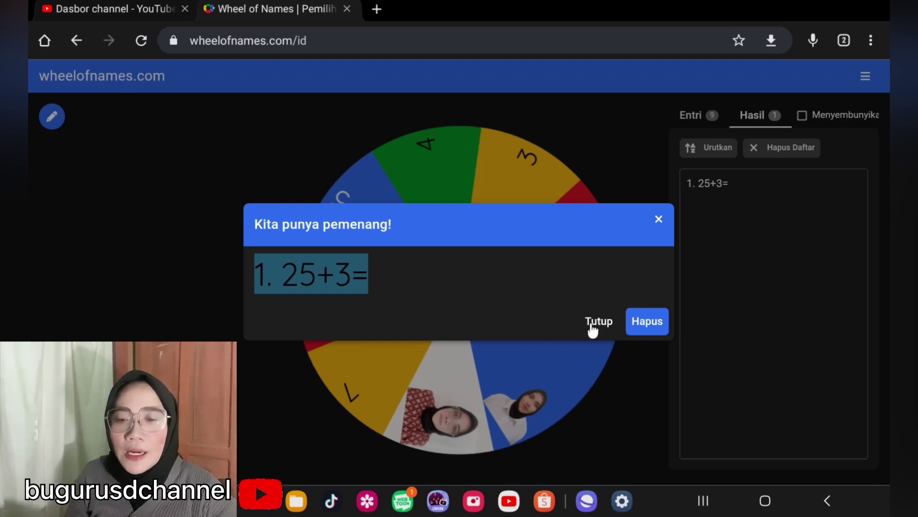
click(649, 330)
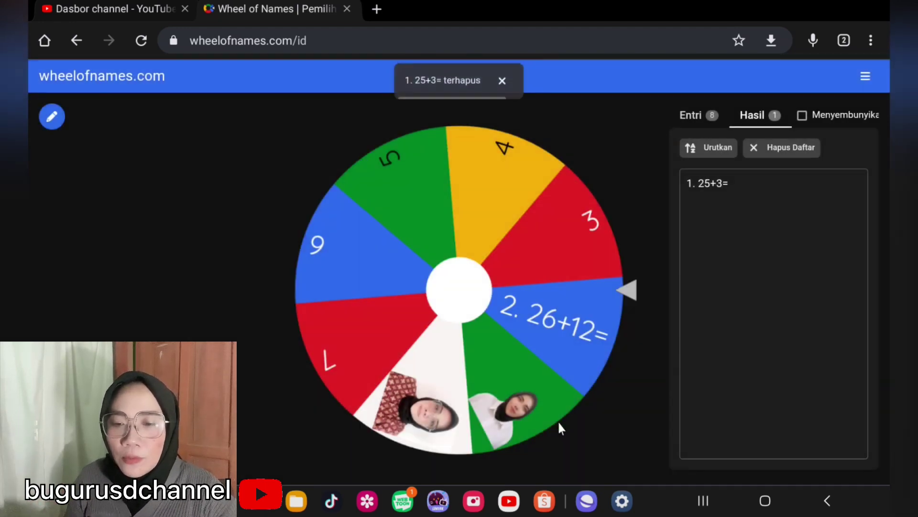
click(692, 116)
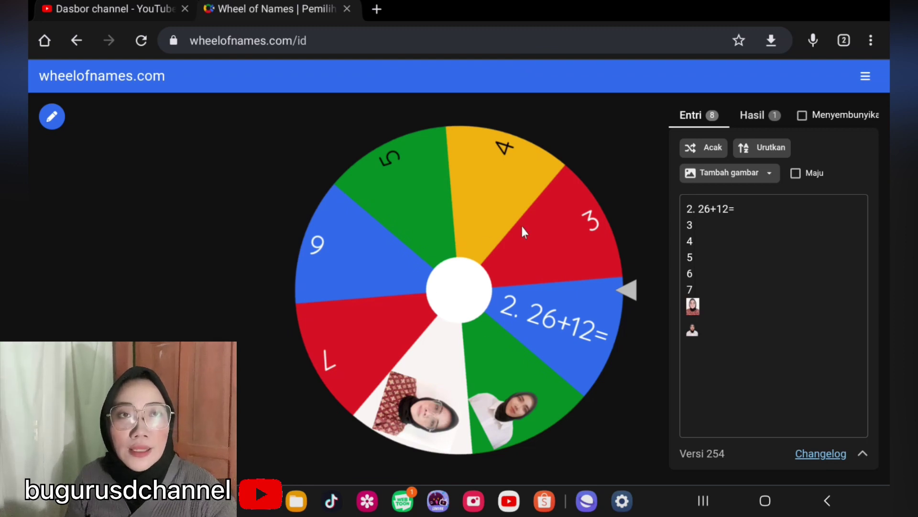
click(757, 117)
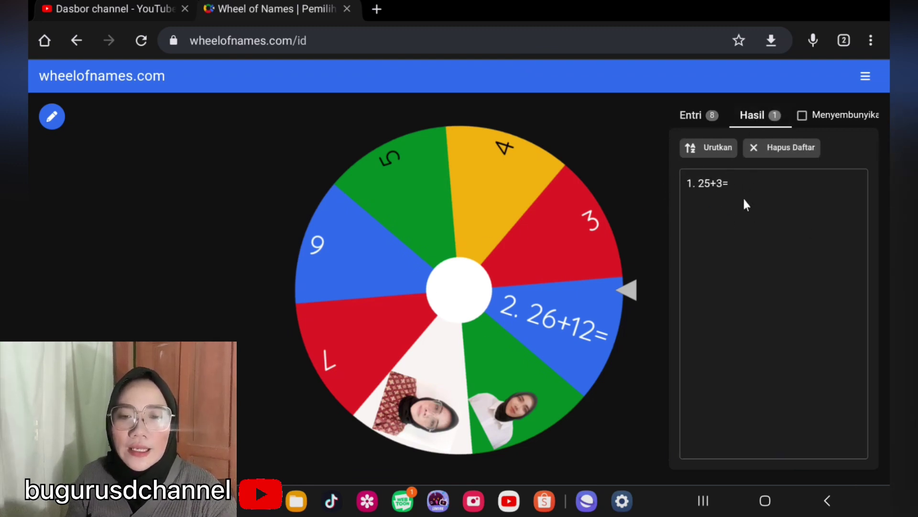
click(699, 117)
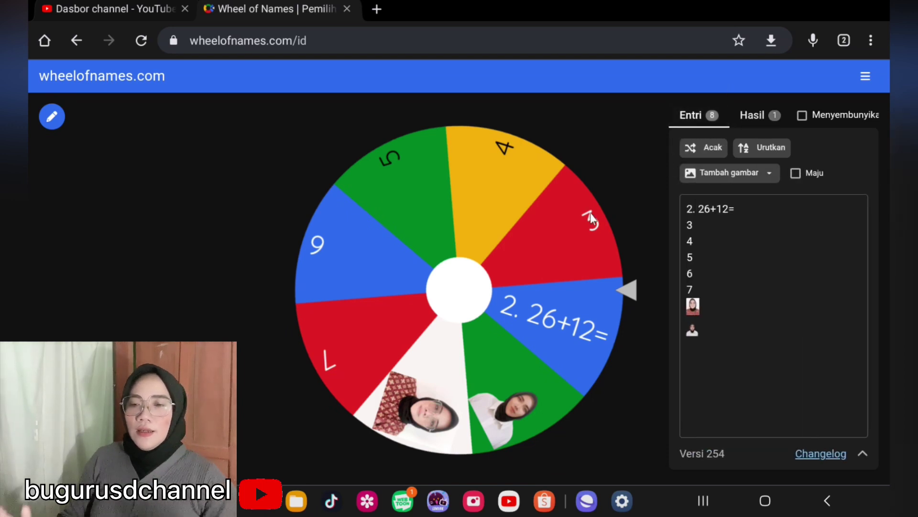
Step: Start creating a shareable link for the wheel and title the wheel "ICE BREAKING"
click(866, 79)
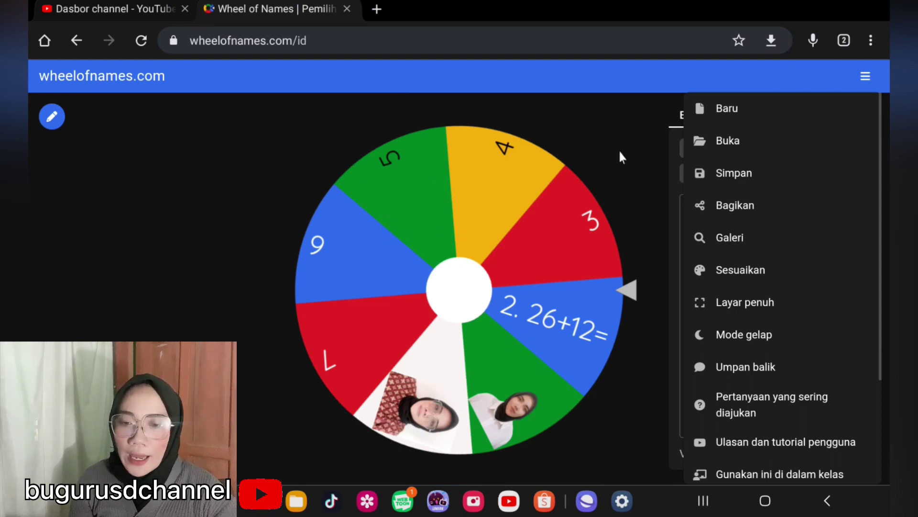
click(733, 208)
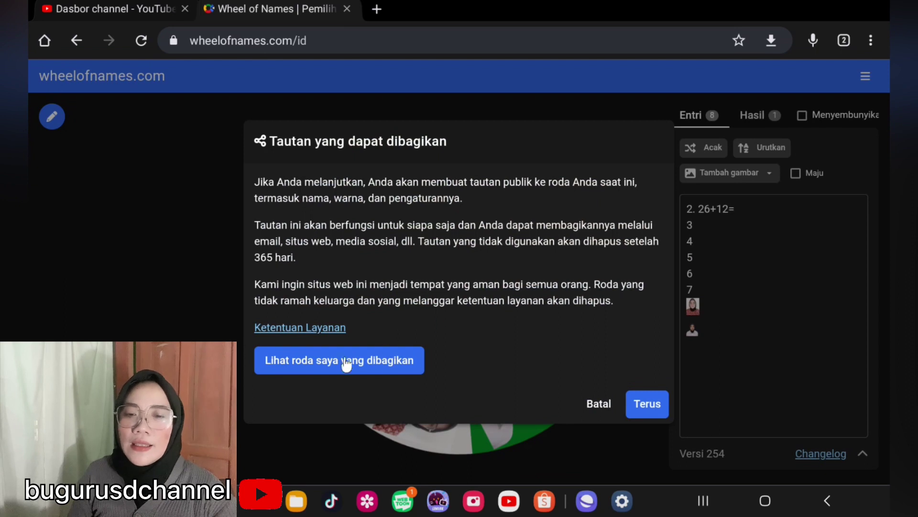
click(649, 404)
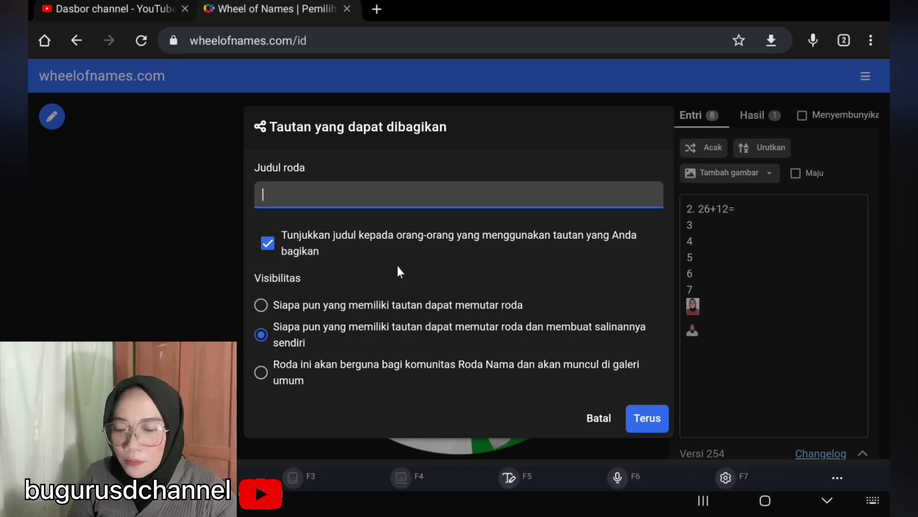
text(ICE)
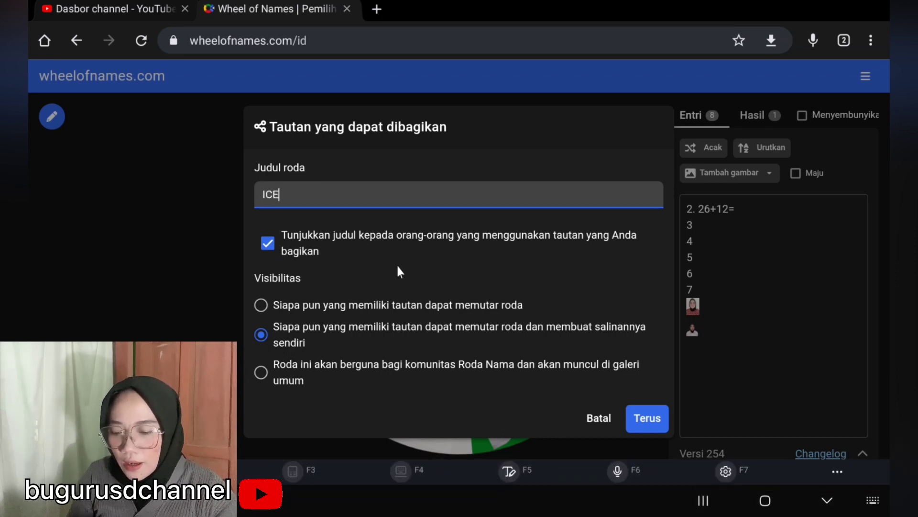
text( BREAKING)
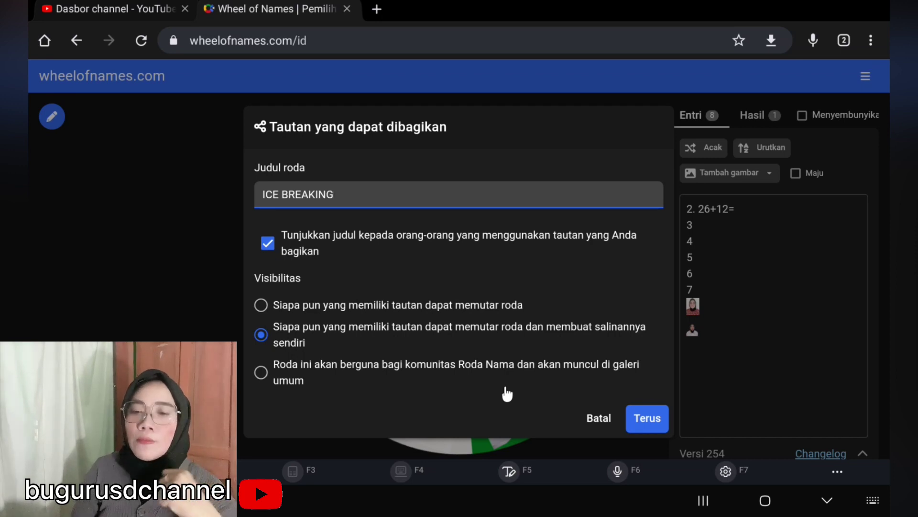
Step: Set the visibility so anyone with the link can only spin the wheel, then generate and copy the share link
click(265, 305)
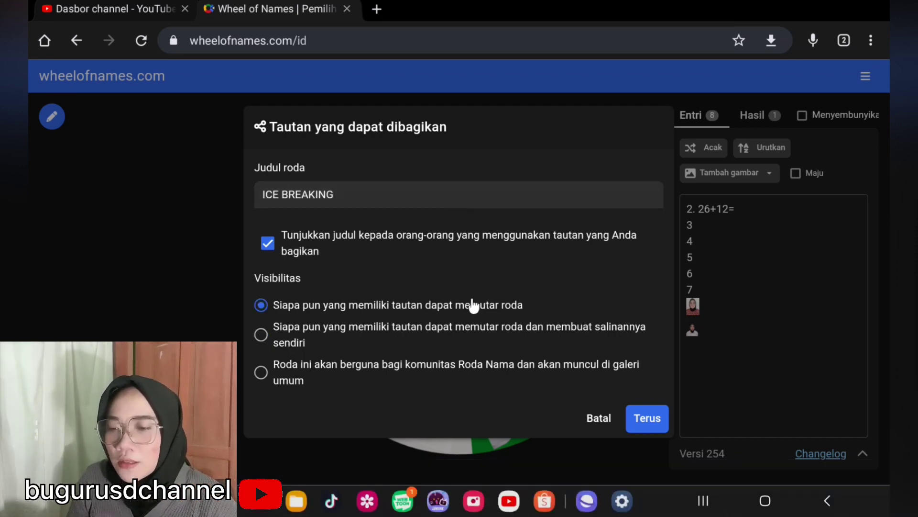
click(651, 419)
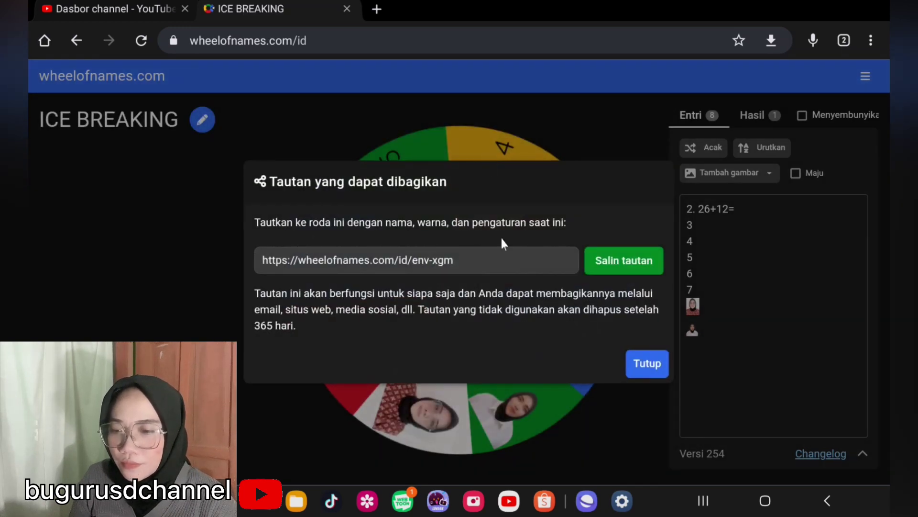
click(636, 260)
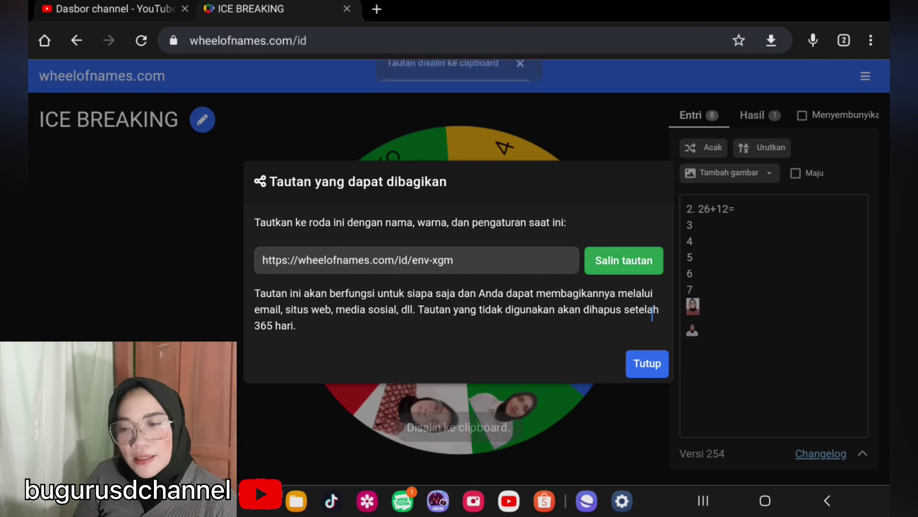
click(647, 364)
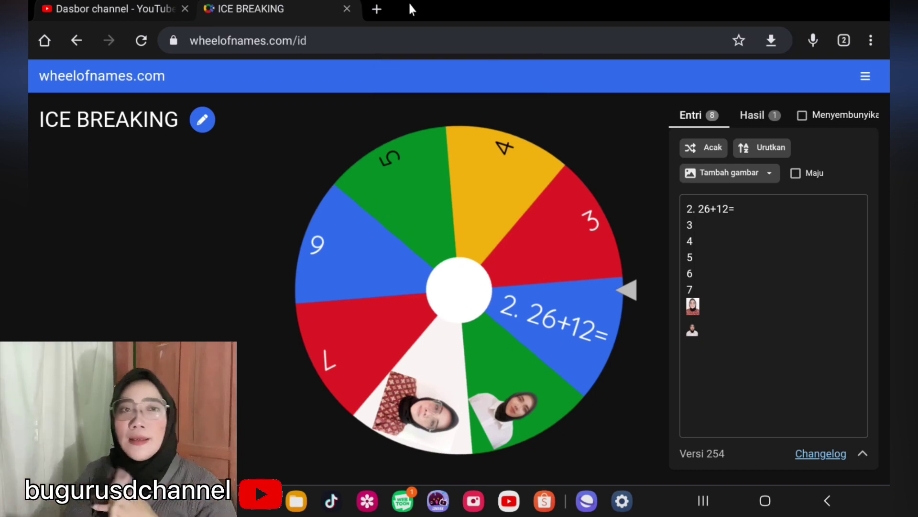
Step: Browse the public gallery of shared wheels
click(866, 79)
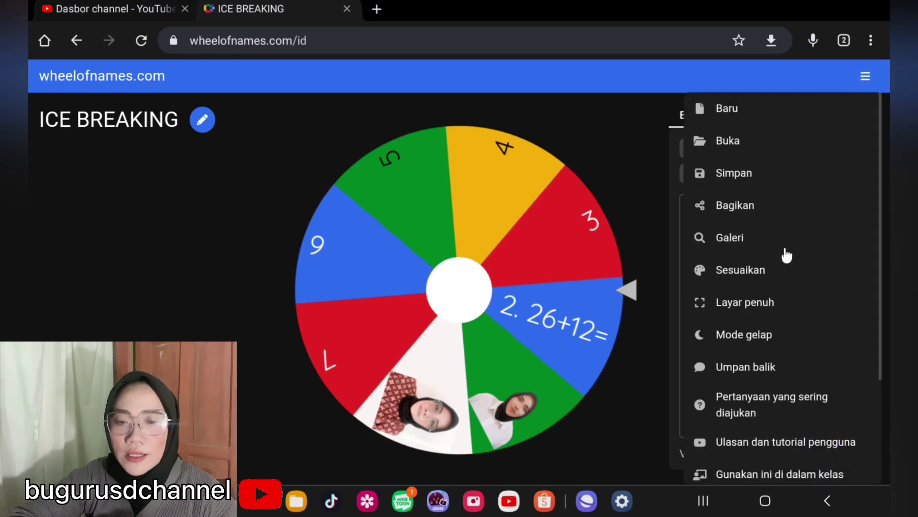
click(710, 243)
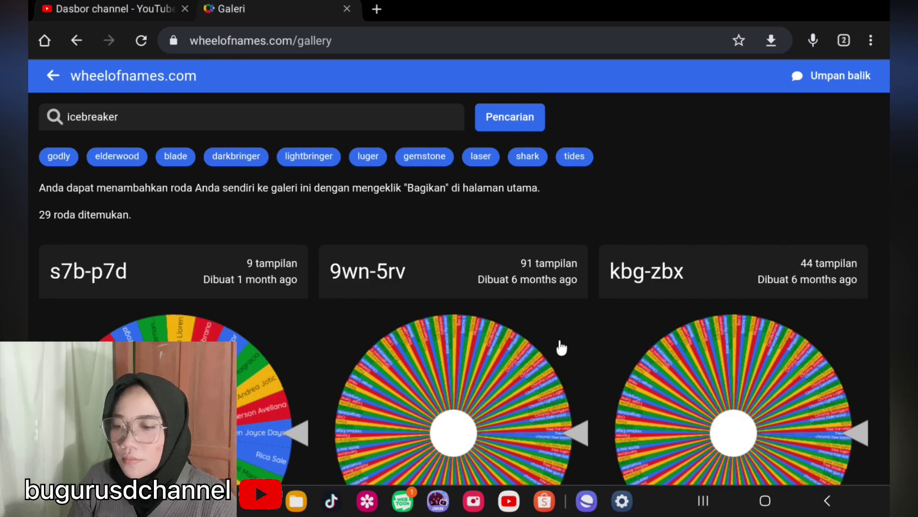
scroll(574, 337, down, 7)
scroll(569, 325, down, 3)
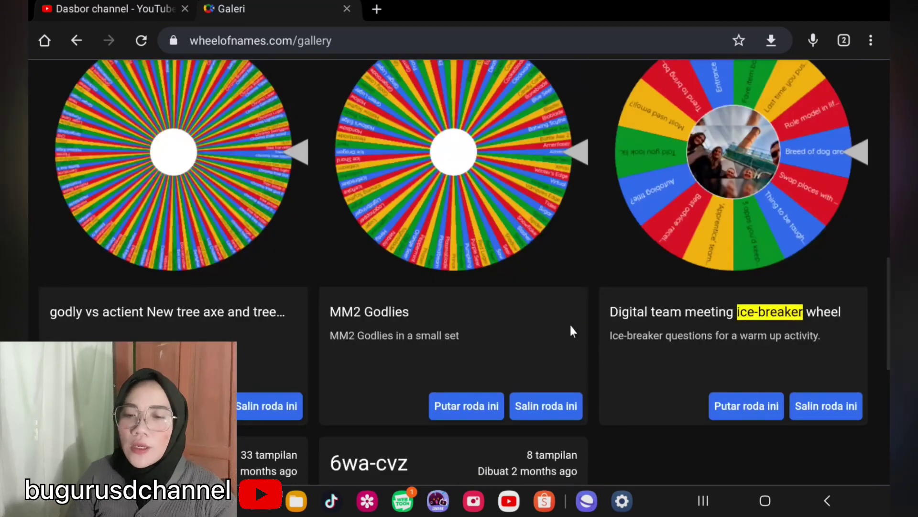
scroll(560, 325, up, 10)
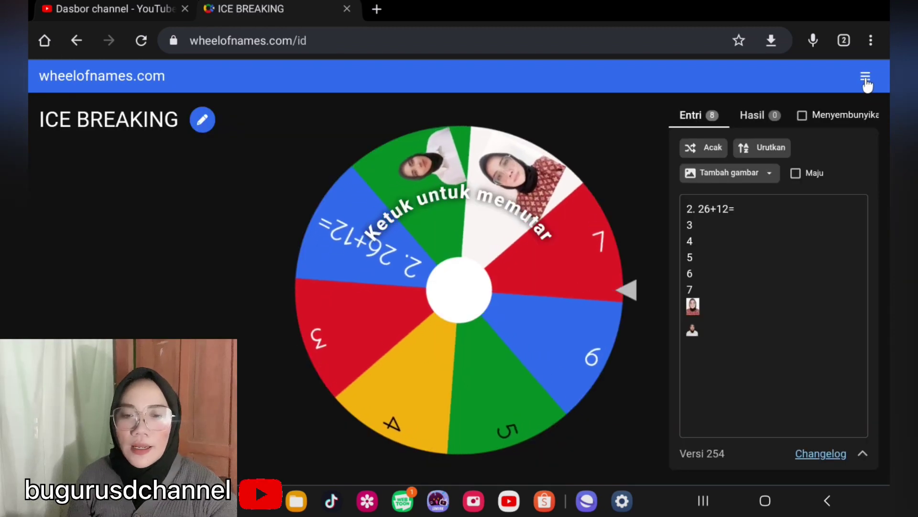
Step: Open the wheel's customization settings, preview the "Suara berdetak" spin sound, and look through the available sound categories
click(865, 75)
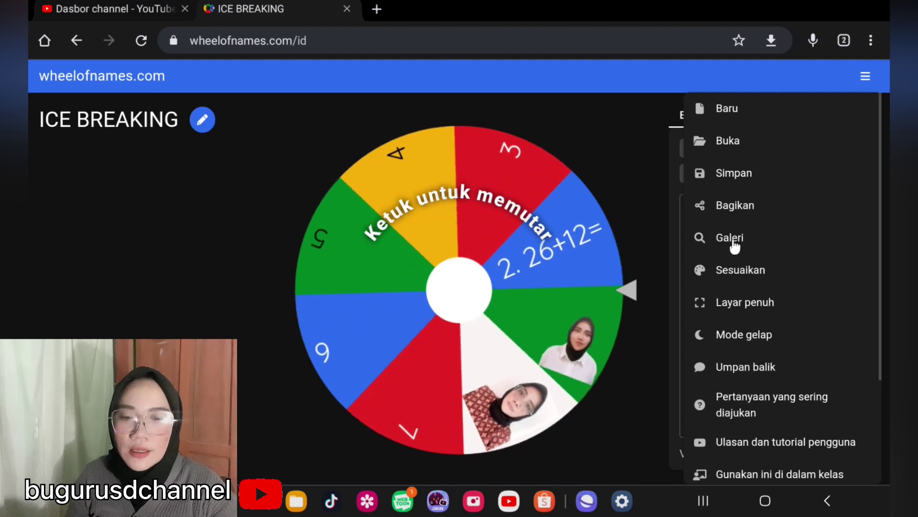
click(750, 272)
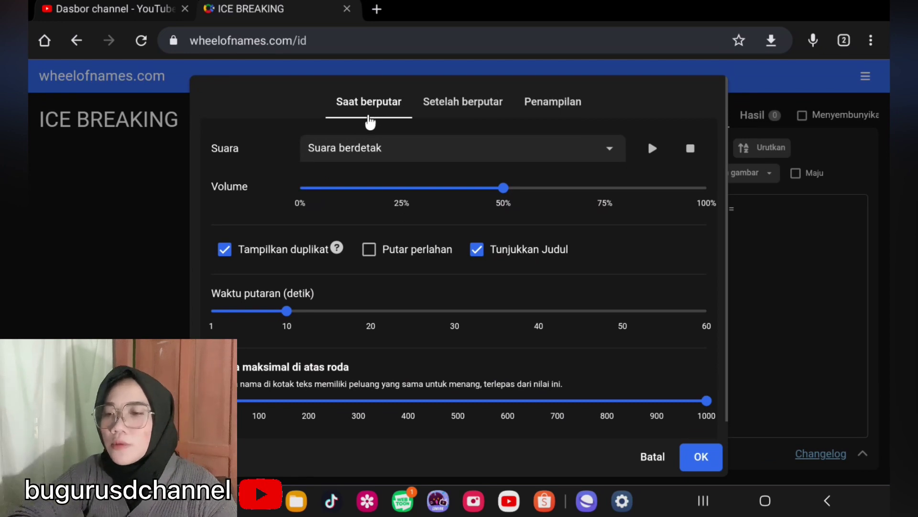
click(652, 152)
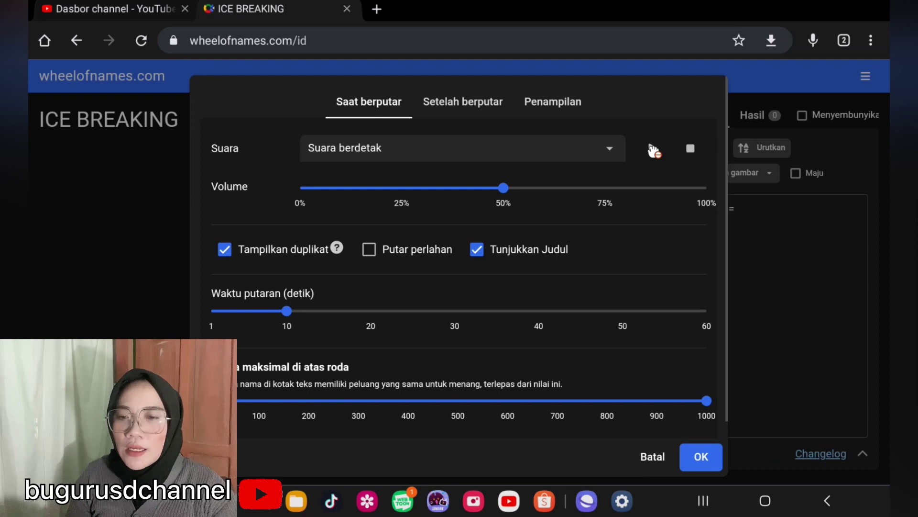
click(608, 151)
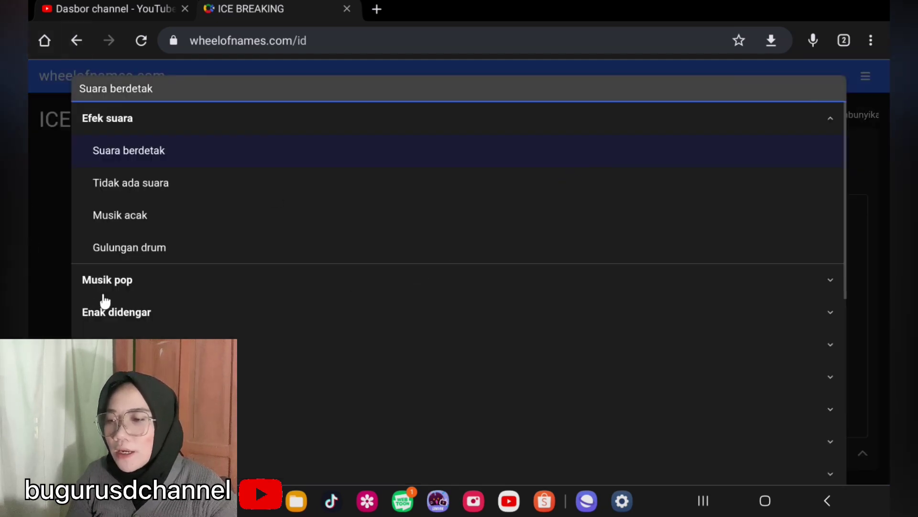
scroll(459, 221, down, 5)
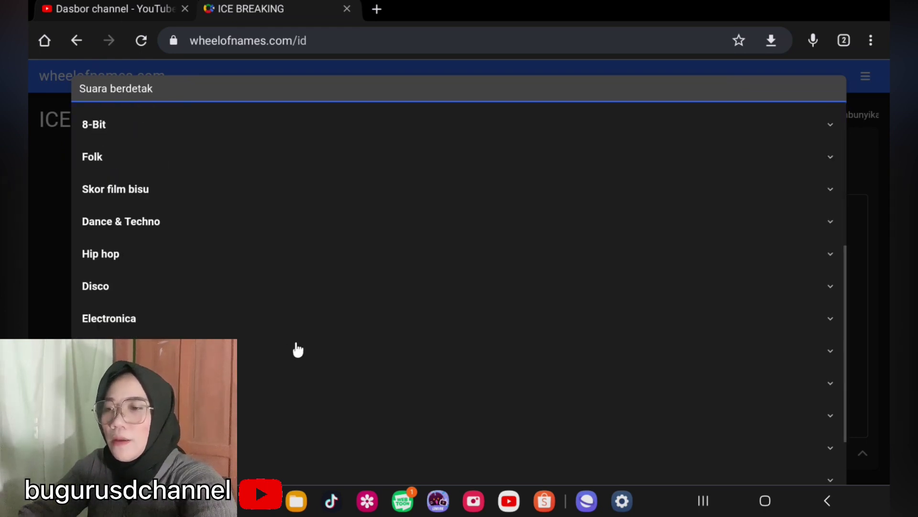
key(XF86AudioRaiseVolume)
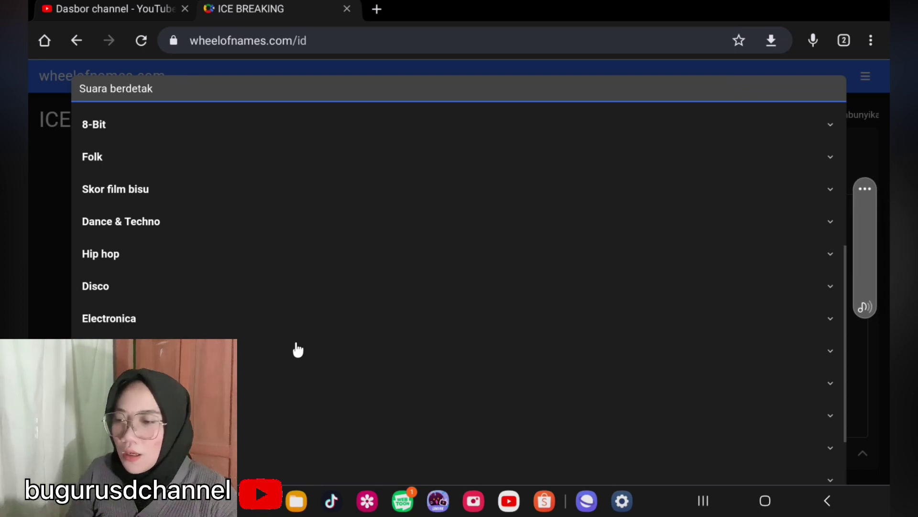
click(52, 171)
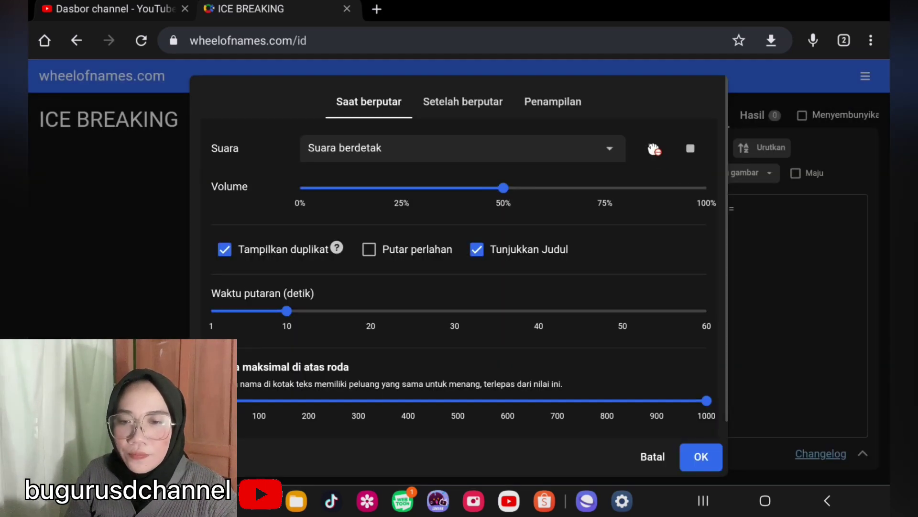
Step: Set the spin sound volume to 100%, and switch the "Tunjukkan Judul" and "Putar perlahan" options and back to demonstrate them
drag(504, 191, 804, 228)
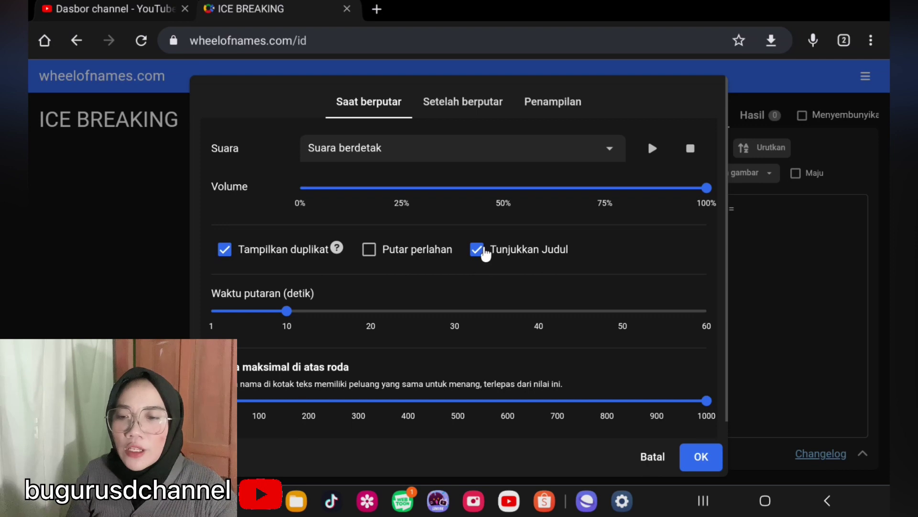
click(477, 253)
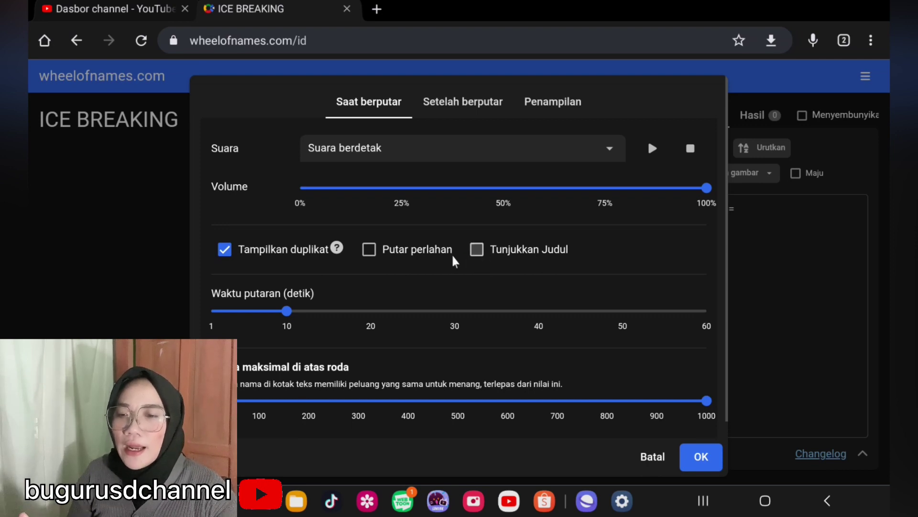
click(477, 256)
click(369, 254)
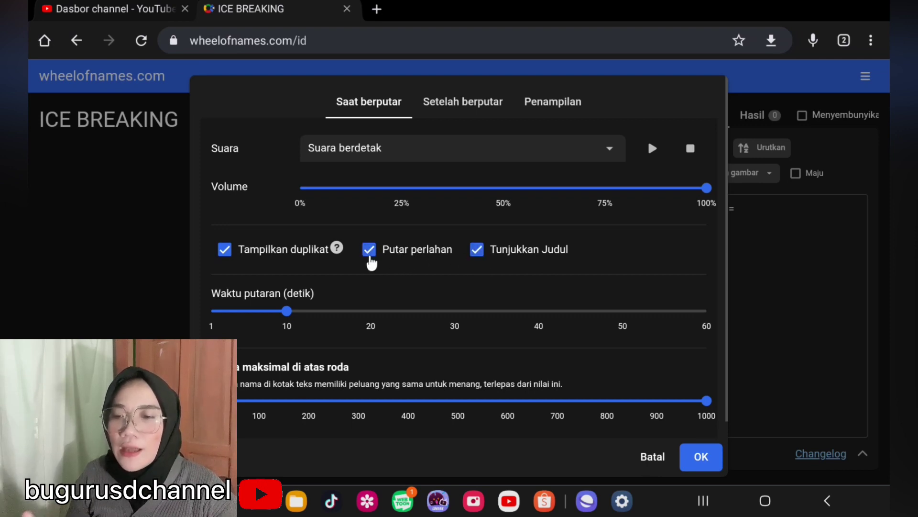
click(378, 251)
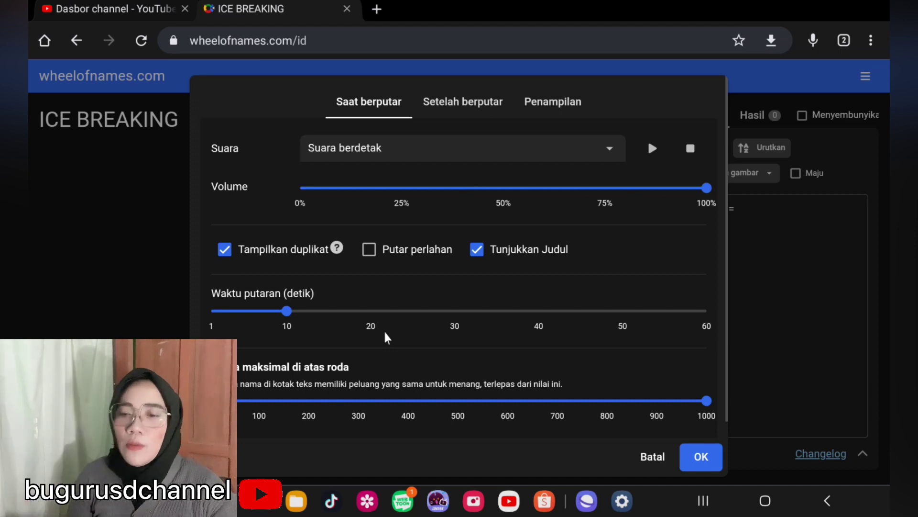
Step: Set the spin time to about 5 seconds and enable "Putar perlahan"
drag(372, 317, 455, 328)
click(290, 316)
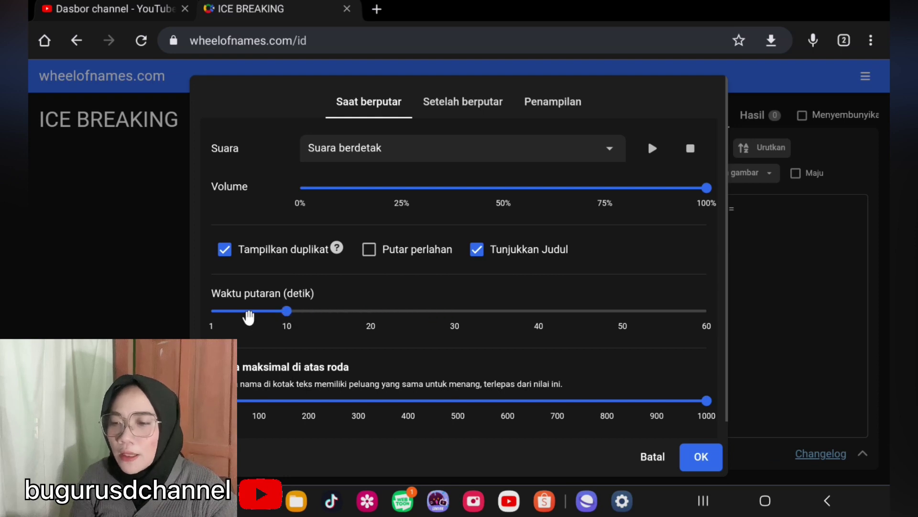
click(247, 312)
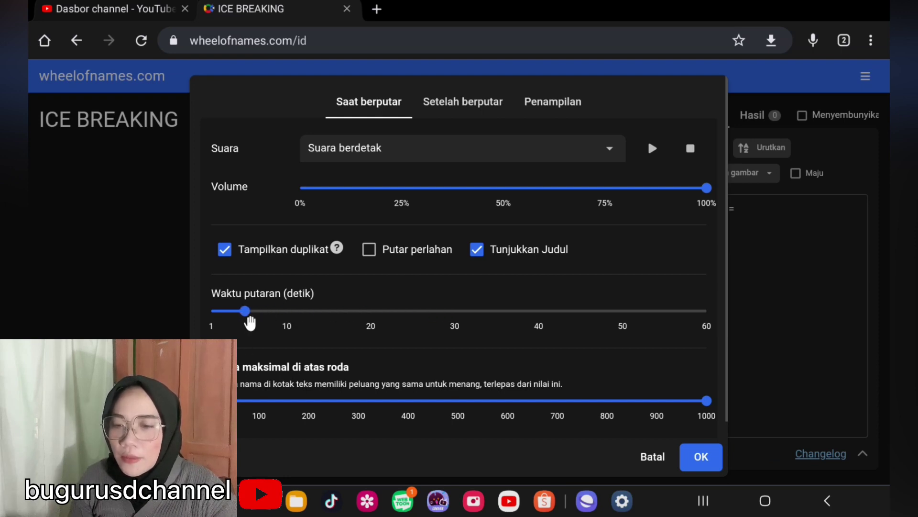
drag(257, 312, 246, 311)
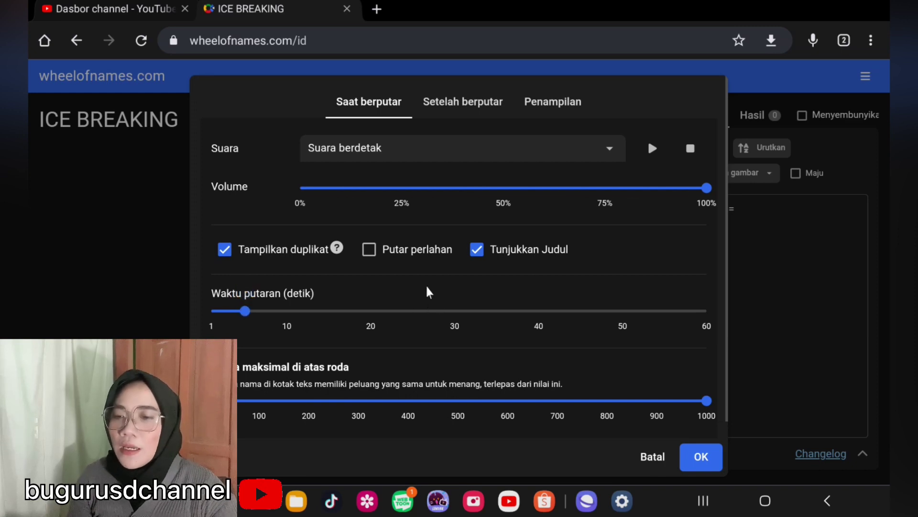
click(368, 253)
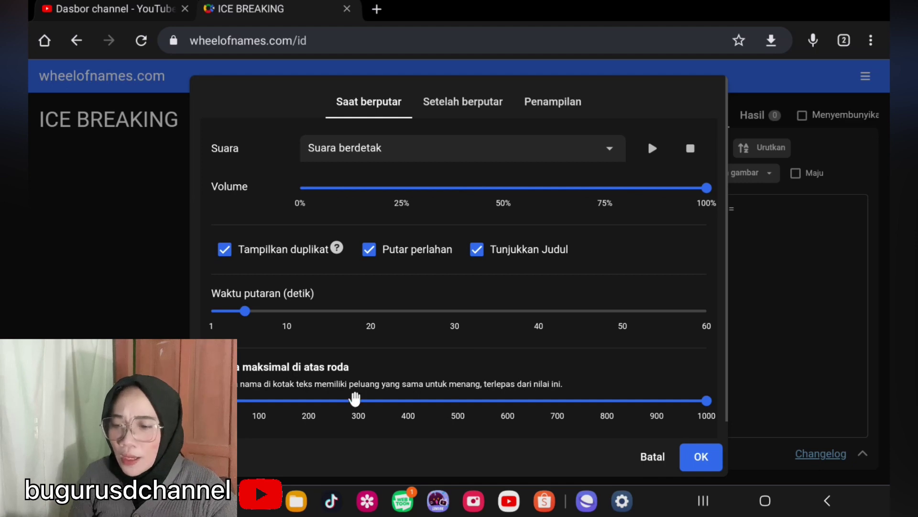
Step: Lower the maximum number of names on the wheel and restore it to 1000, then show the after-spin settings
drag(707, 401, 298, 409)
drag(303, 408, 731, 403)
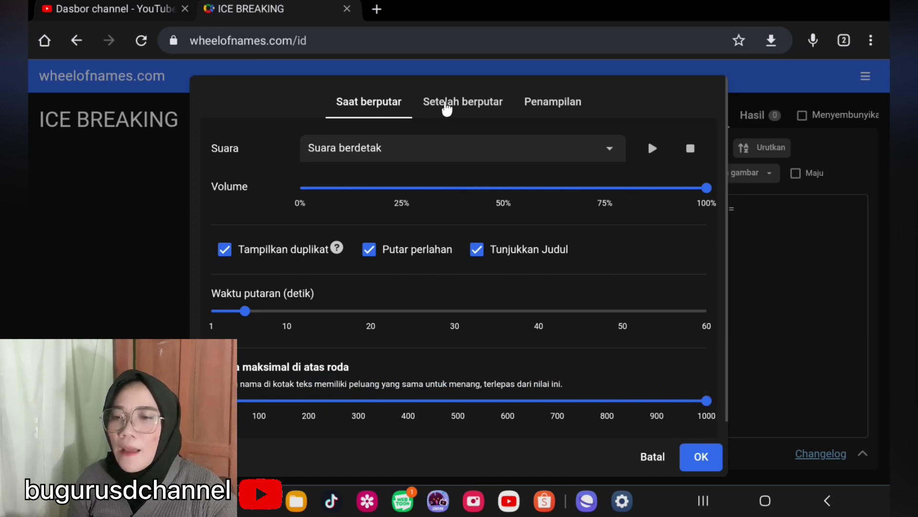
click(445, 106)
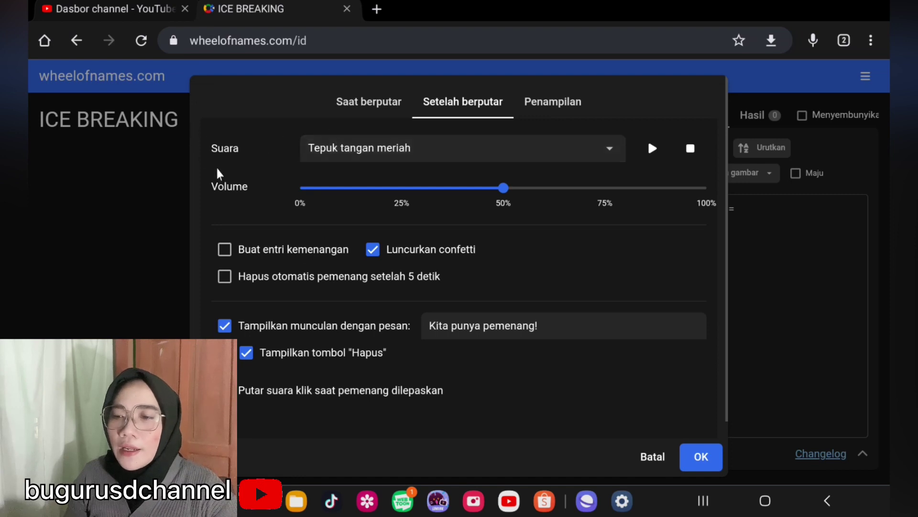
Step: Browse the after-spin sounds and enable "Buat entri kemenangan", switching "Hapus otomatis pemenang setelah 5 detik" on and back off
click(379, 146)
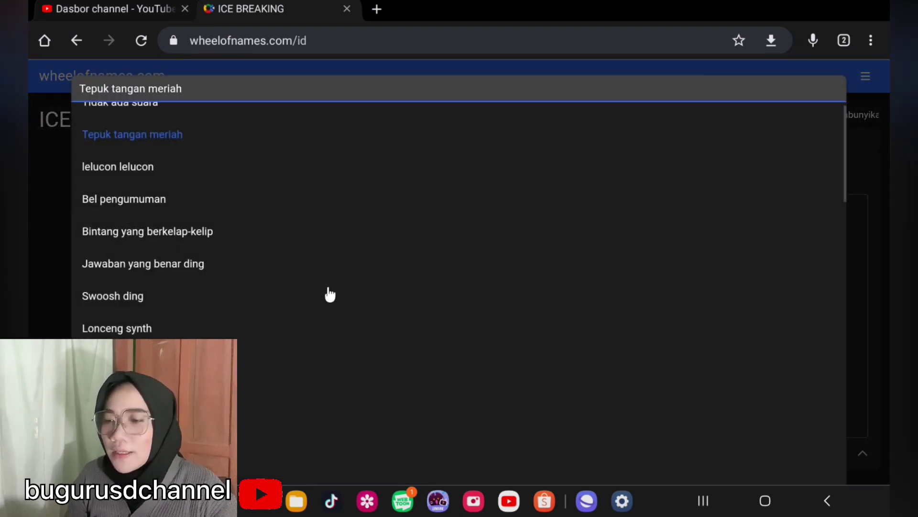
click(29, 230)
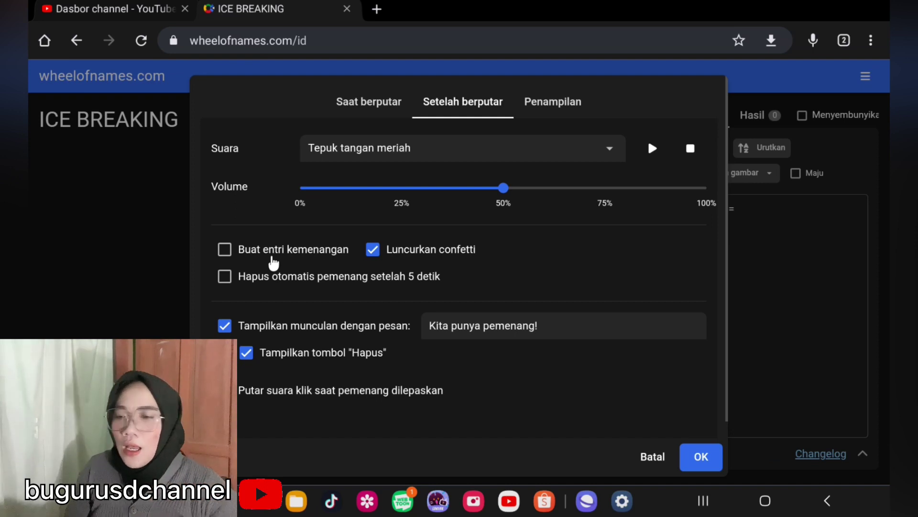
click(273, 262)
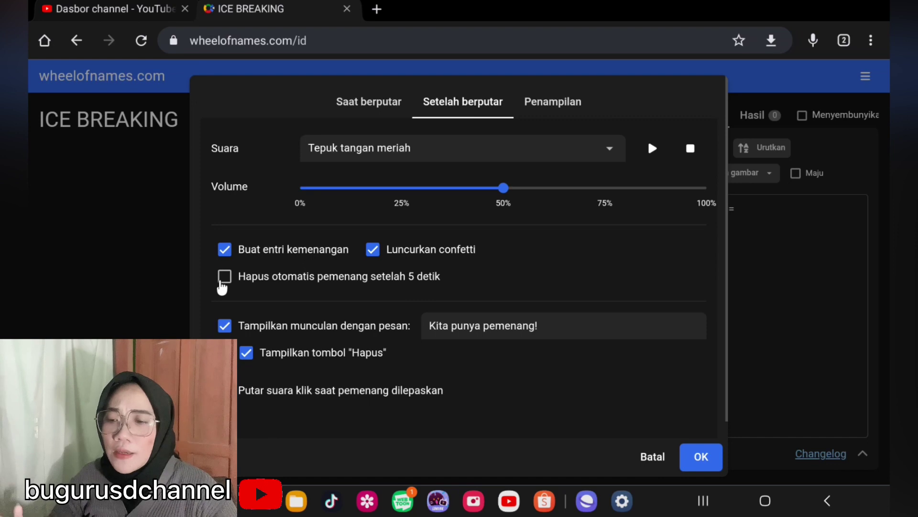
click(223, 284)
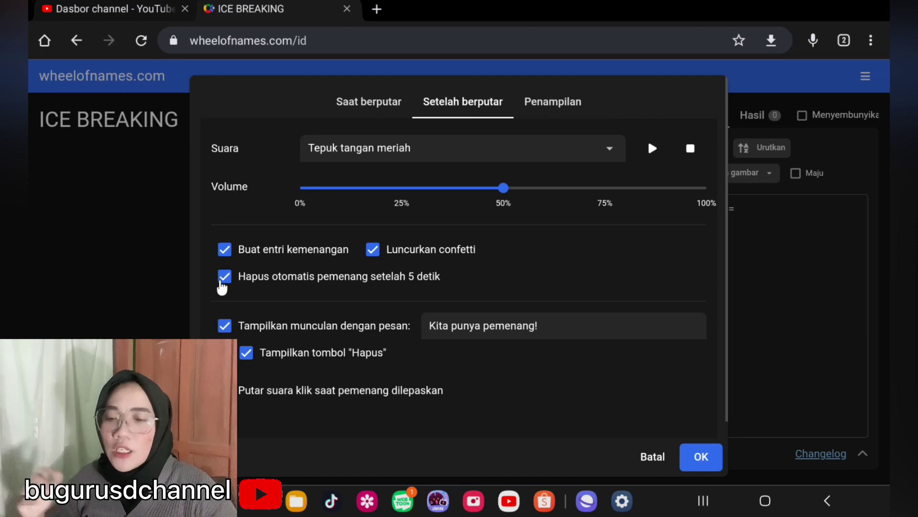
click(222, 286)
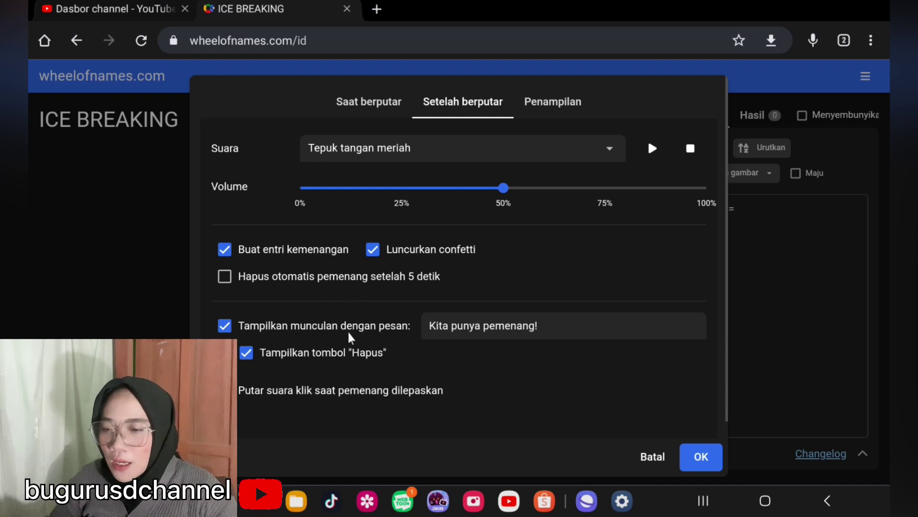
Step: Replace the winner popup message with "Jawablah pertanyaan berikut!"
click(449, 325)
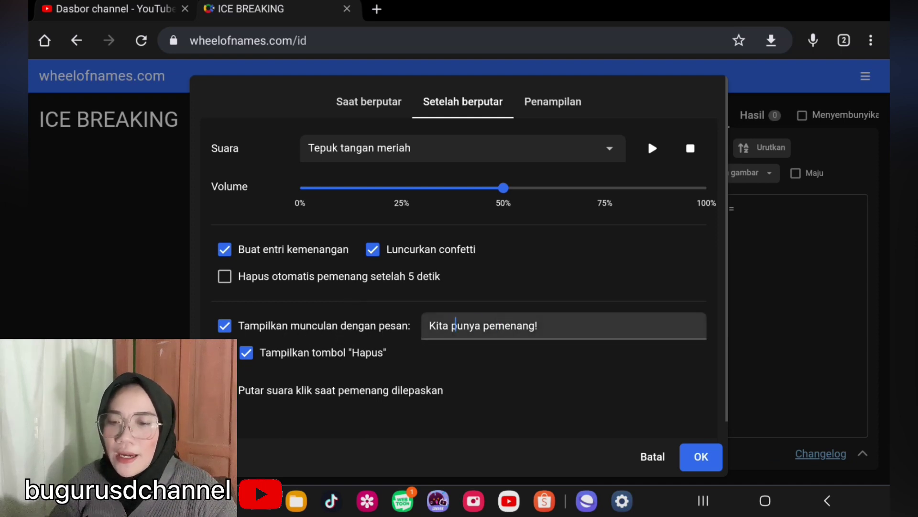
drag(584, 326, 416, 327)
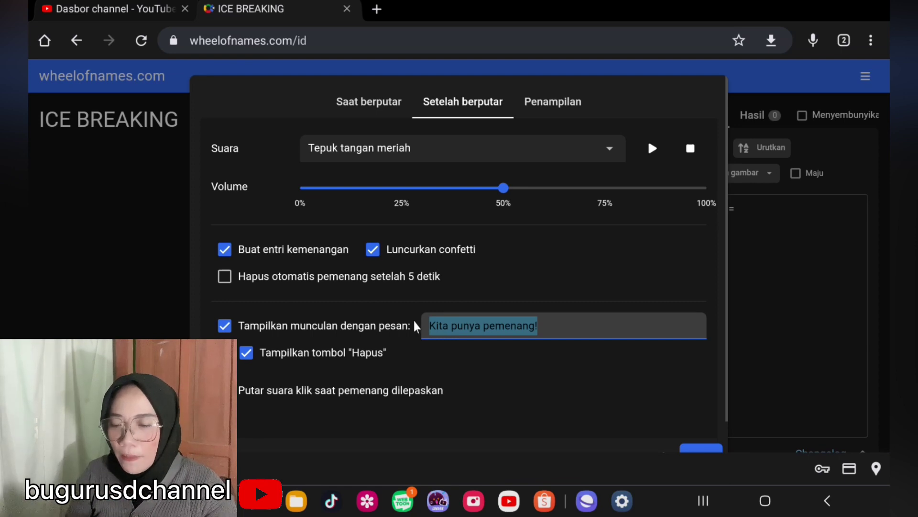
text(jA)
key(BackSpace)
key(BackSpace)
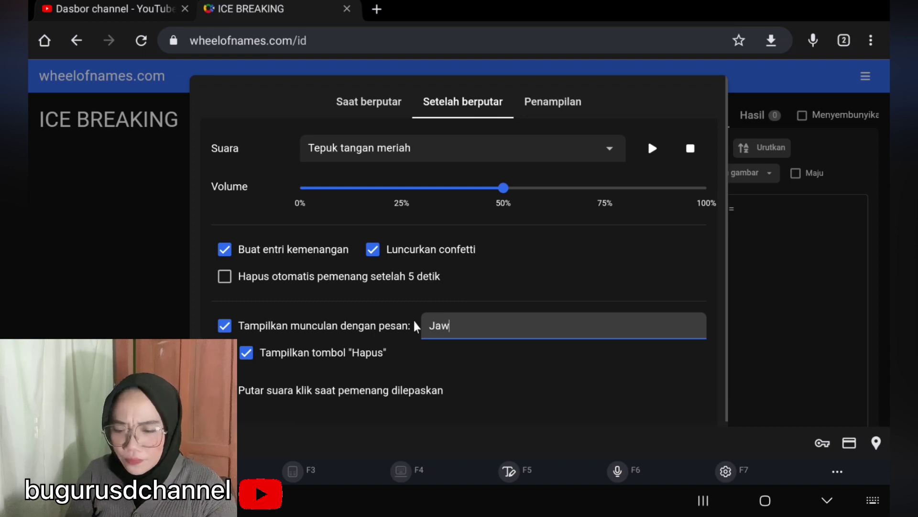
text(lah)
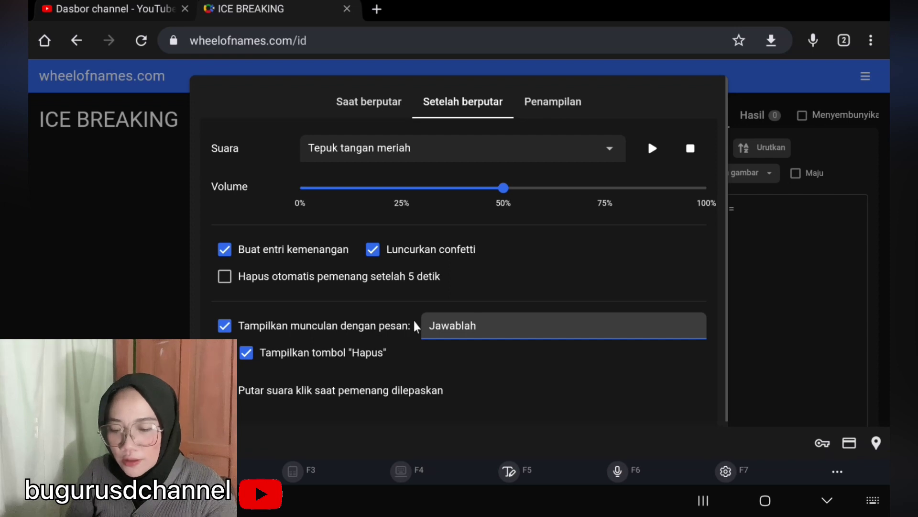
text( pertanyaan berikut!)
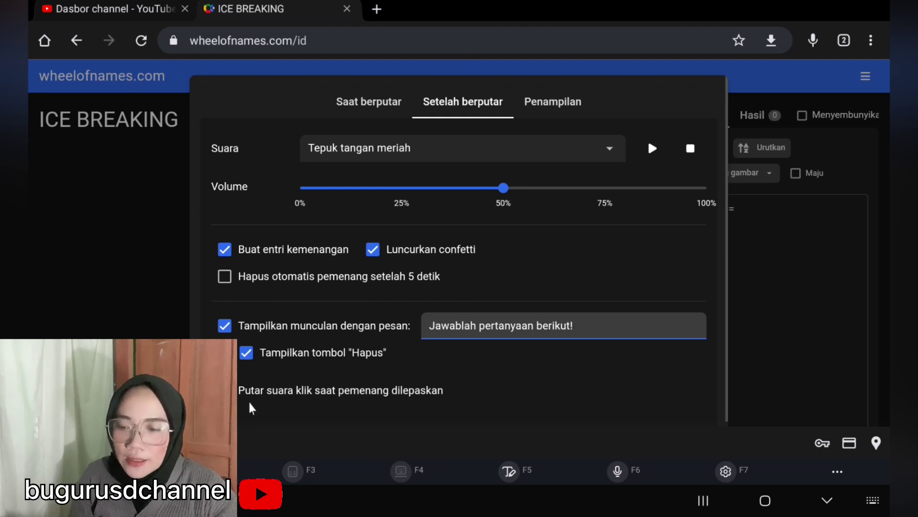
Step: Review the wheel's appearance settings and apply the customization changes
click(563, 114)
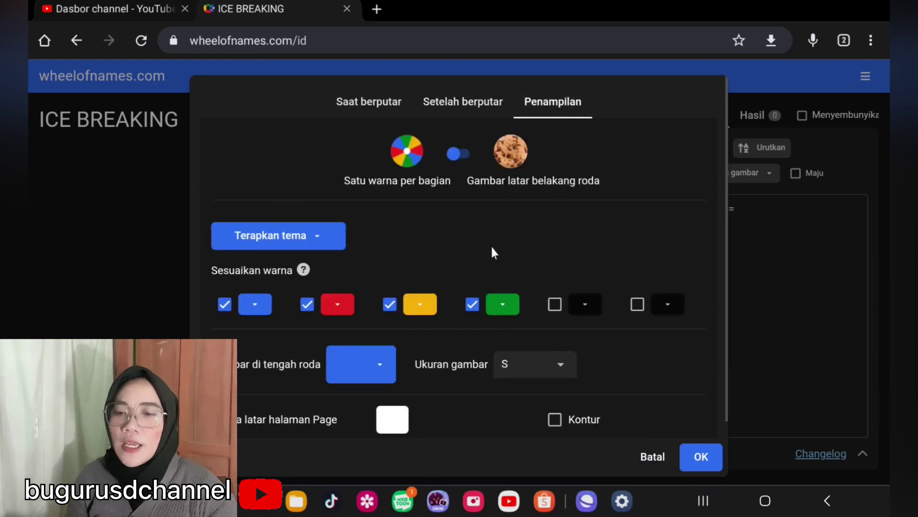
scroll(509, 236, down, 1)
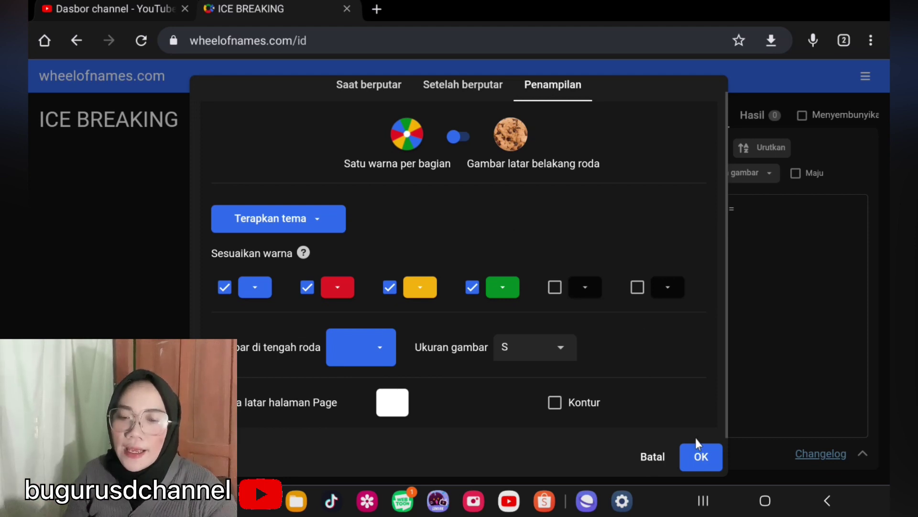
click(701, 456)
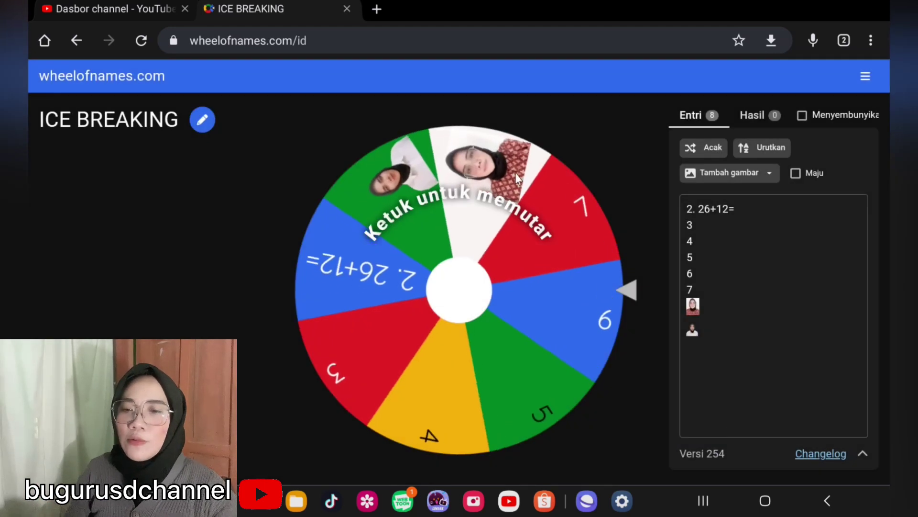
Step: Spin the wheel and remove the winning photo entry from it
click(394, 173)
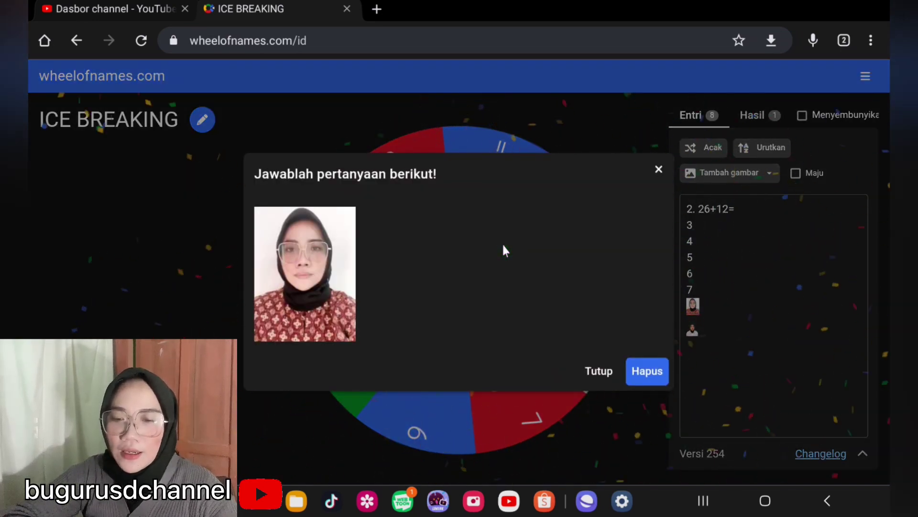
click(647, 372)
click(548, 331)
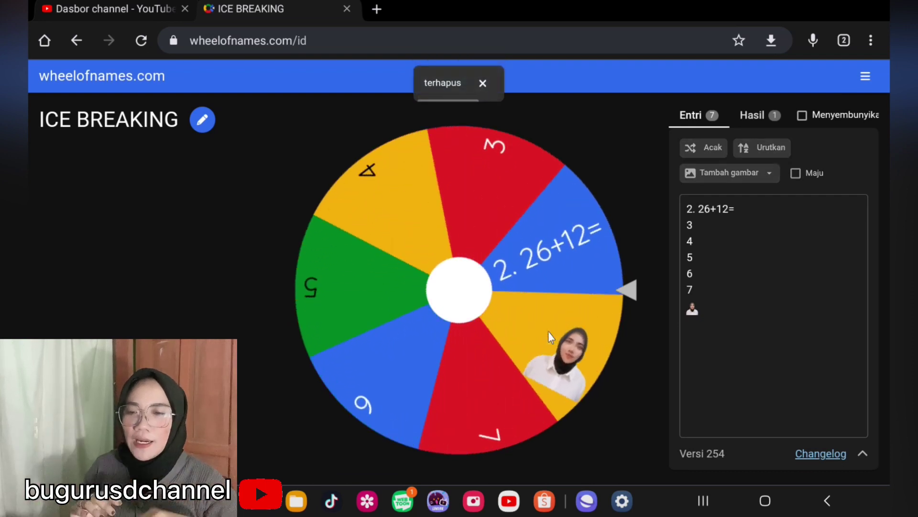